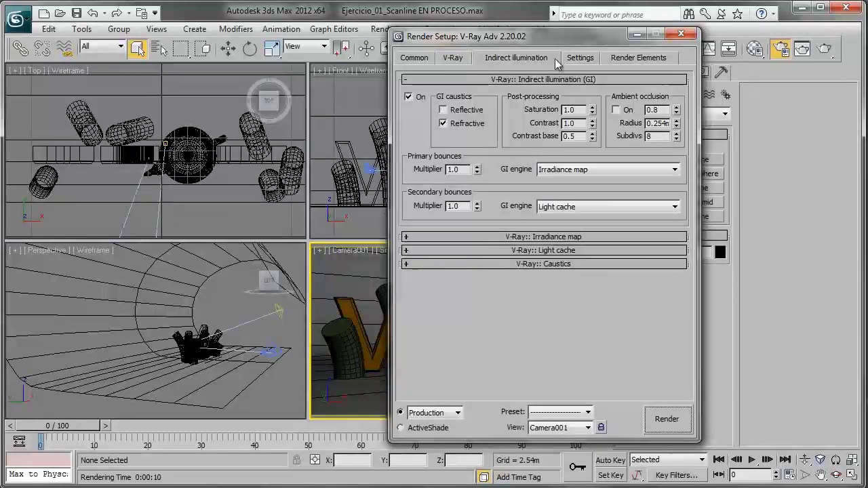
Step: Expand the V-Ray::Irradiance map rollout, revealing the Very low preset in single-frame mode
left_click_drag(569, 38, 551, 32)
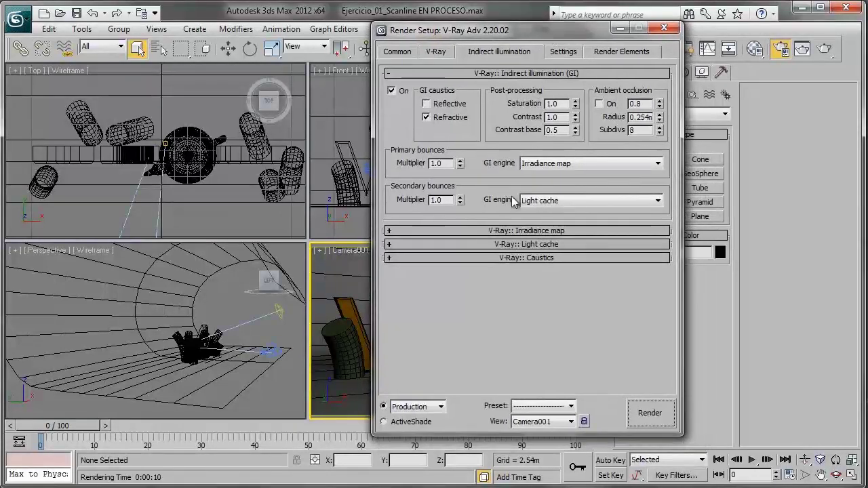
left_click(535, 231)
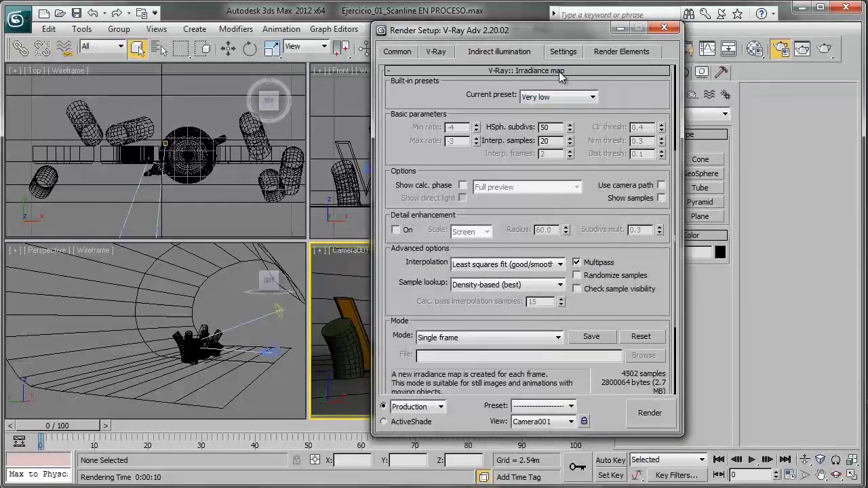
Step: Keep the irradiance map preset at Very low, then expand Light cache and select its 500 Subdivs value
left_click(559, 72)
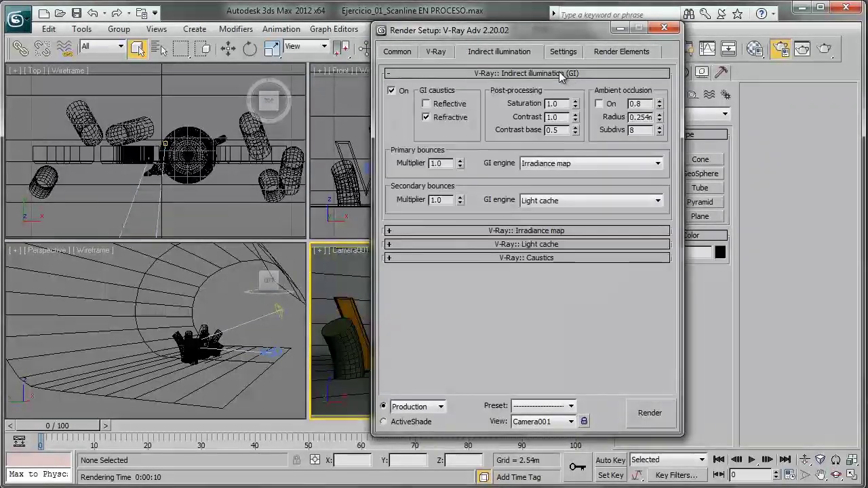
left_click(551, 231)
left_click(591, 97)
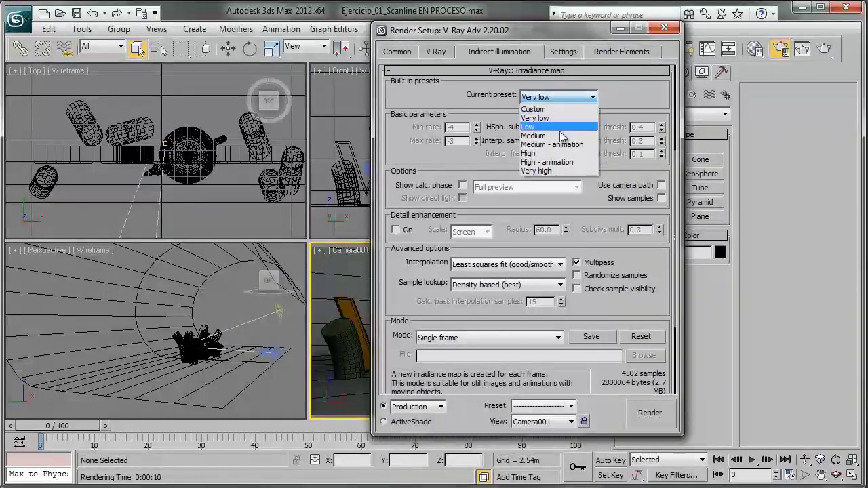
left_click(581, 73)
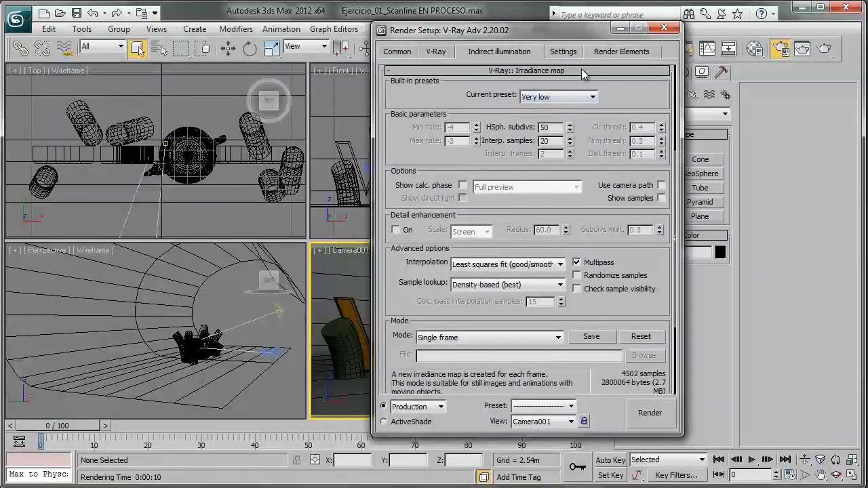
left_click(581, 72)
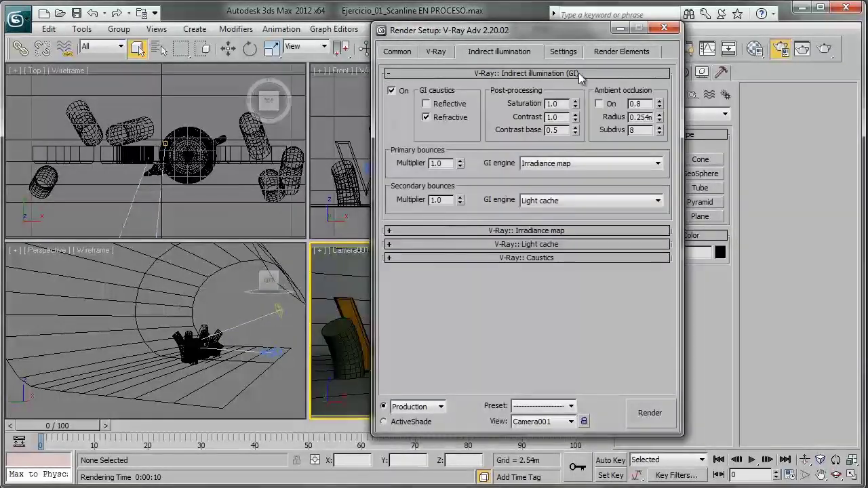
left_click(550, 244)
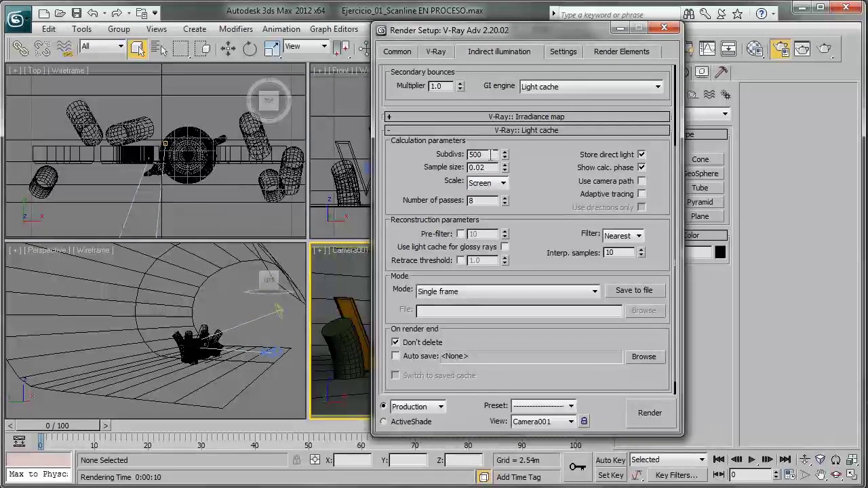
left_click_drag(491, 155, 425, 145)
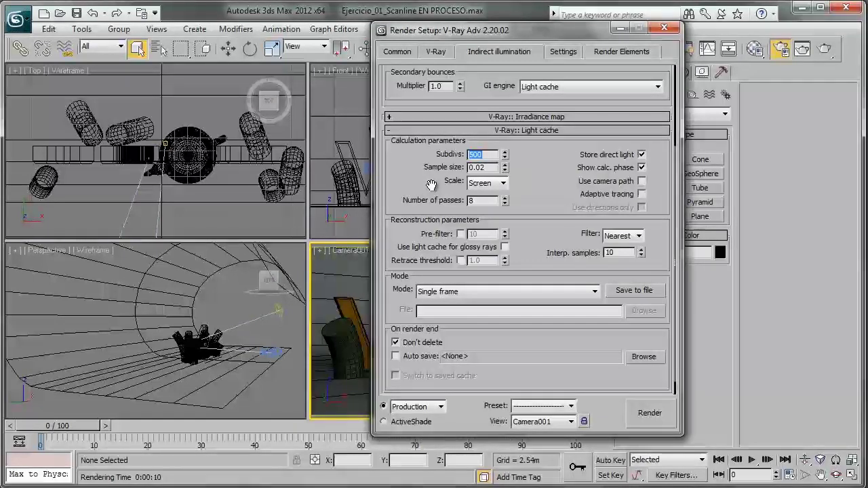
Step: Collapse Light cache, check the 1280×720 output size on the Common tab, and close Render Setup
left_click(521, 131)
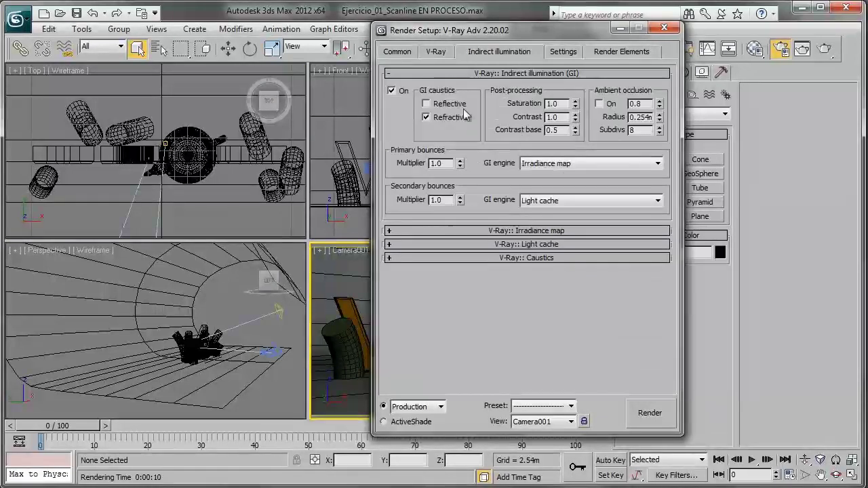
left_click(397, 52)
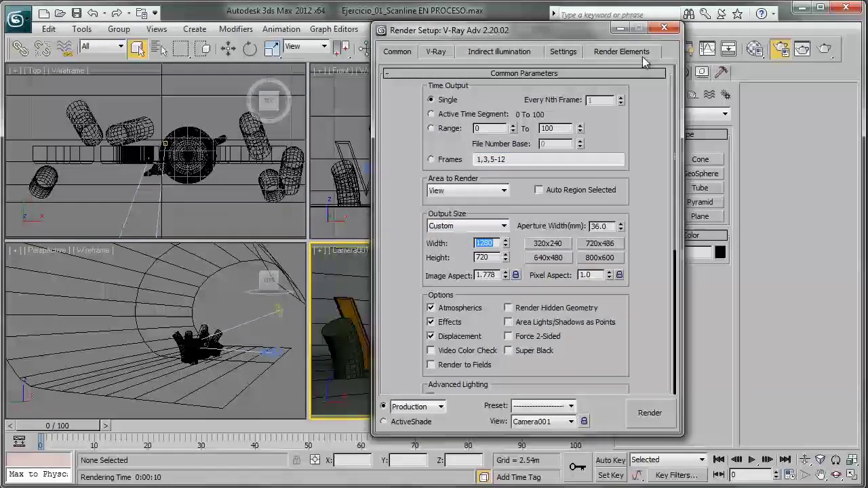
left_click(664, 28)
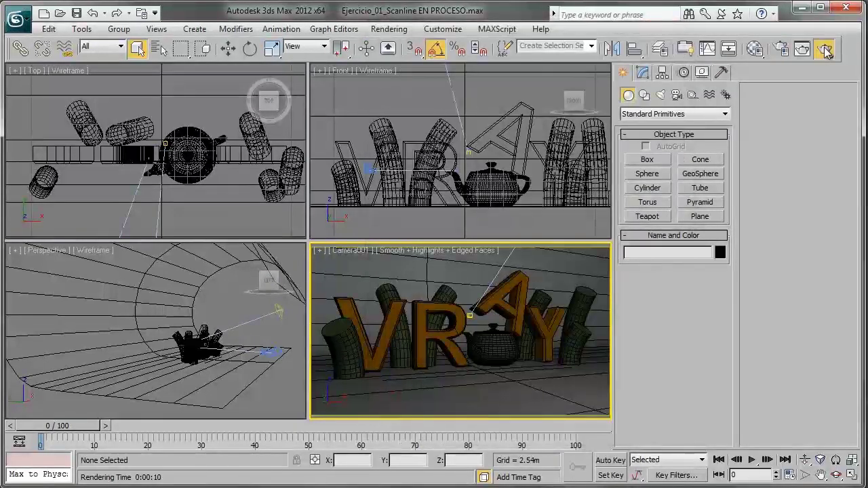
Step: Render the Camera001 view and move the frame buffer window up out of the way
left_click(824, 49)
left_click(233, 291)
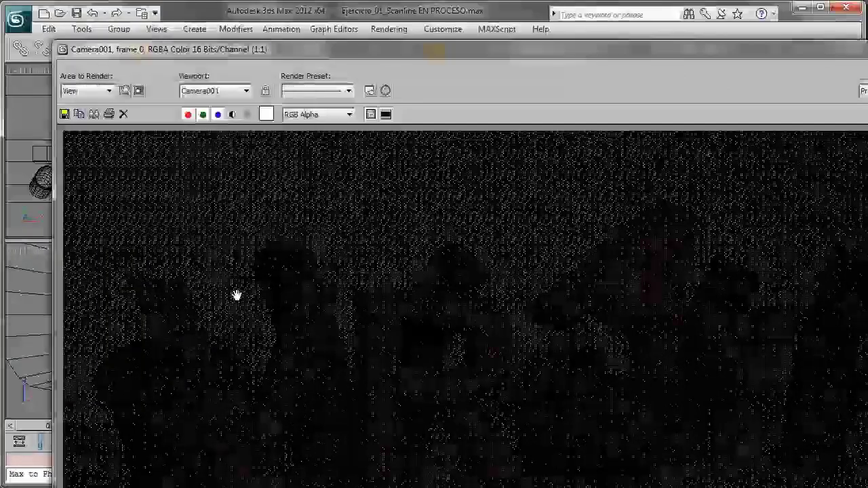
scroll(234, 291, "down", 1)
mouse_move(66, 57)
left_mouse_down()
mouse_move(444, 294)
mouse_move(115, 90)
left_mouse_up()
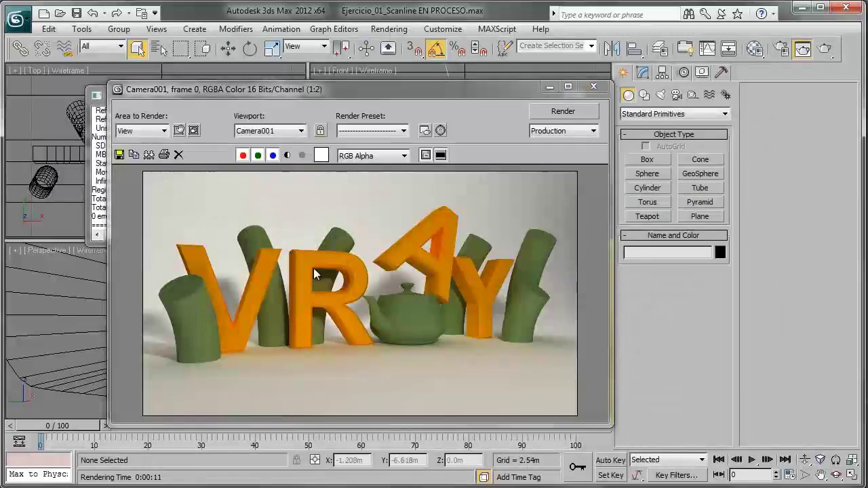
mouse_move(393, 94)
left_mouse_down()
mouse_move(389, 69)
mouse_move(397, 67)
left_mouse_up()
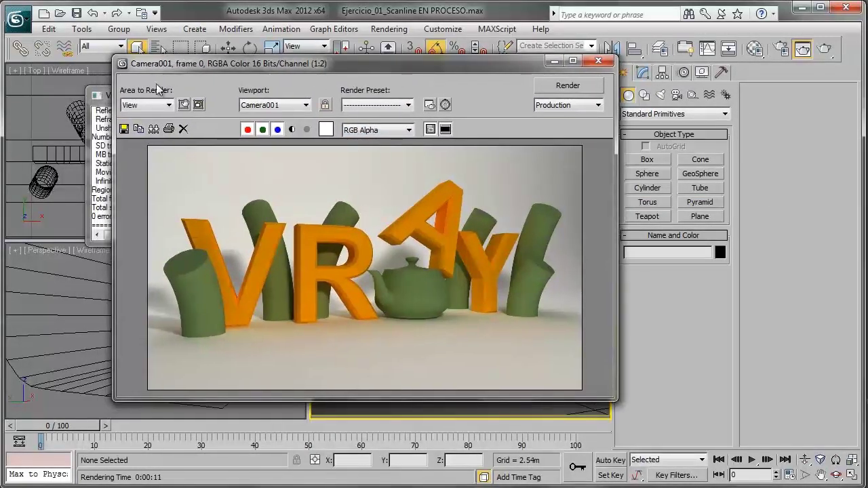
Step: Reposition the V-Ray messages window clear of the render and bring the frame back in front
left_click(98, 96)
mouse_move(154, 99)
left_mouse_down()
mouse_move(93, 81)
mouse_move(86, 87)
left_mouse_up()
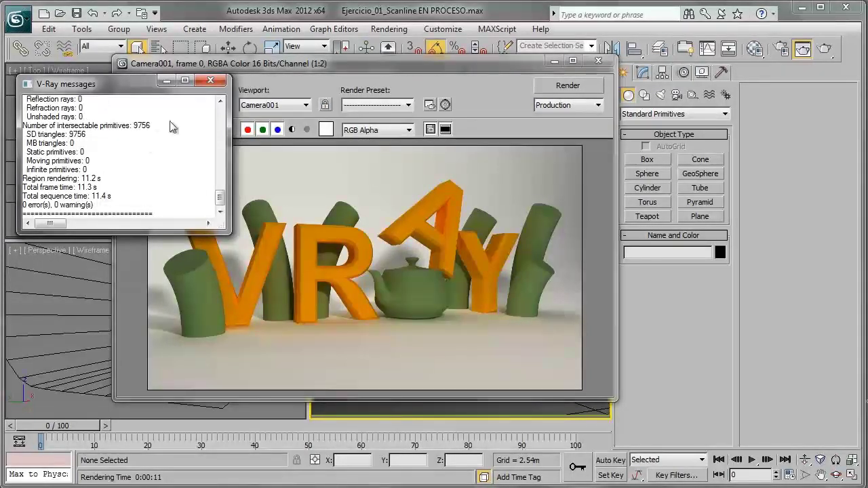
left_click_drag(107, 87, 121, 54)
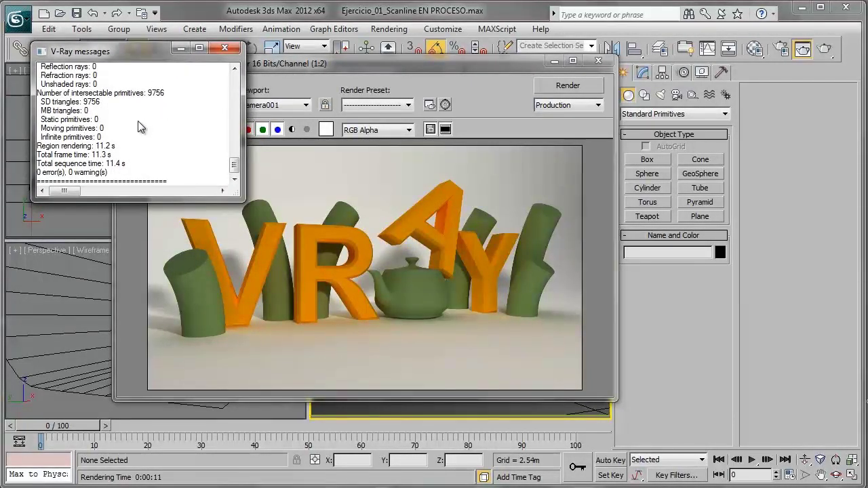
left_click(352, 275)
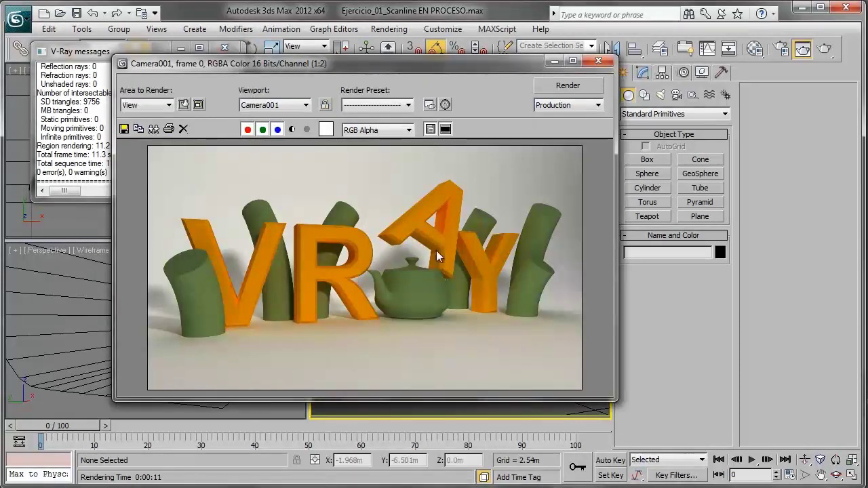
left_click_drag(476, 67, 437, 62)
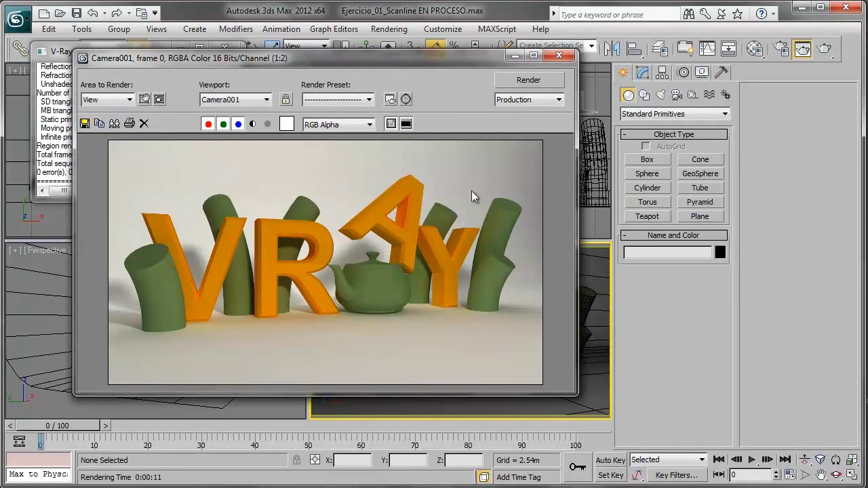
Step: Reopen Render Setup on the Settings tab, showing DMC Sampler adaptive amount 0.85 and noise threshold 0.01
left_click(783, 51)
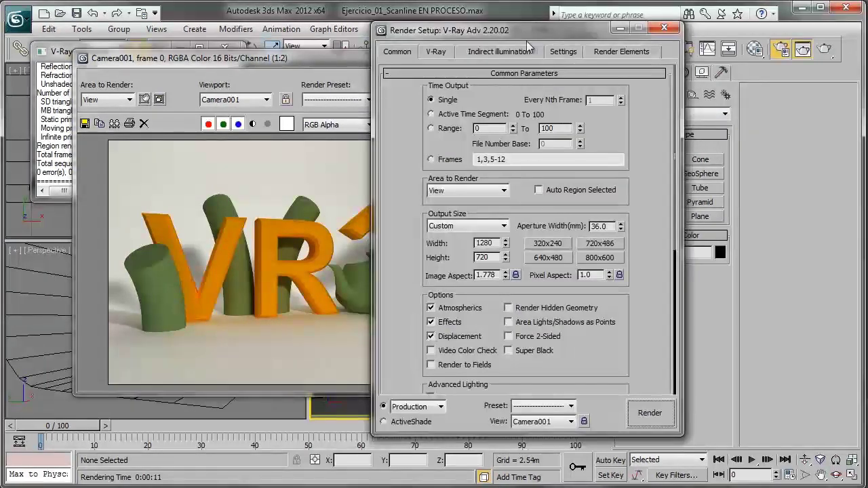
left_click_drag(526, 34, 486, 36)
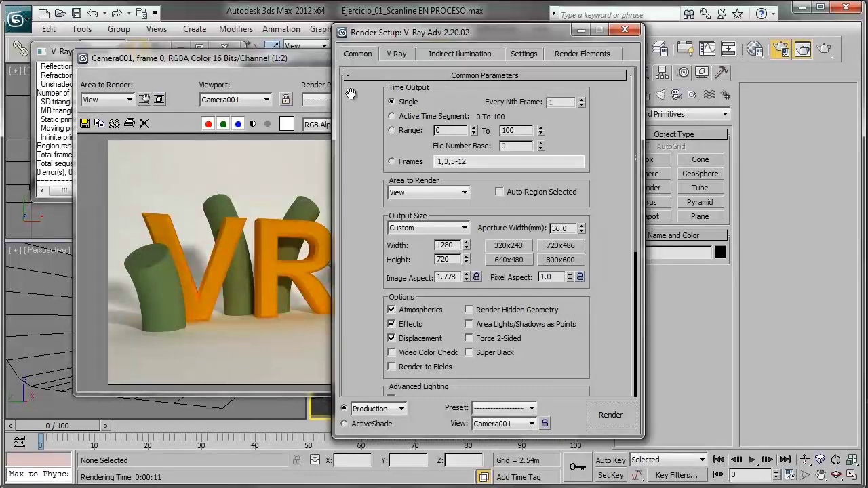
left_click(524, 56)
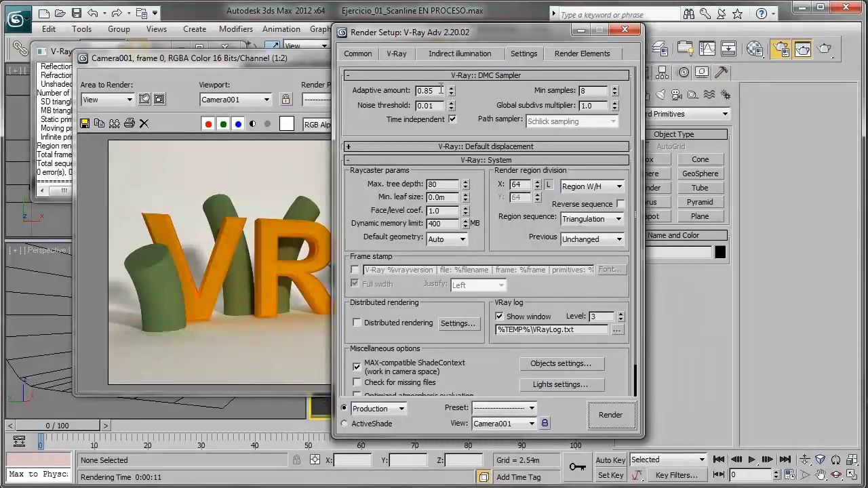
left_click(401, 55)
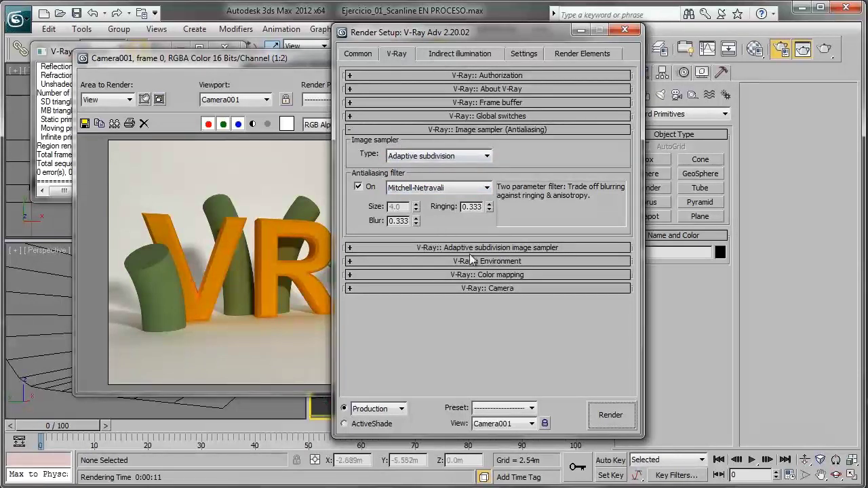
left_click(524, 56)
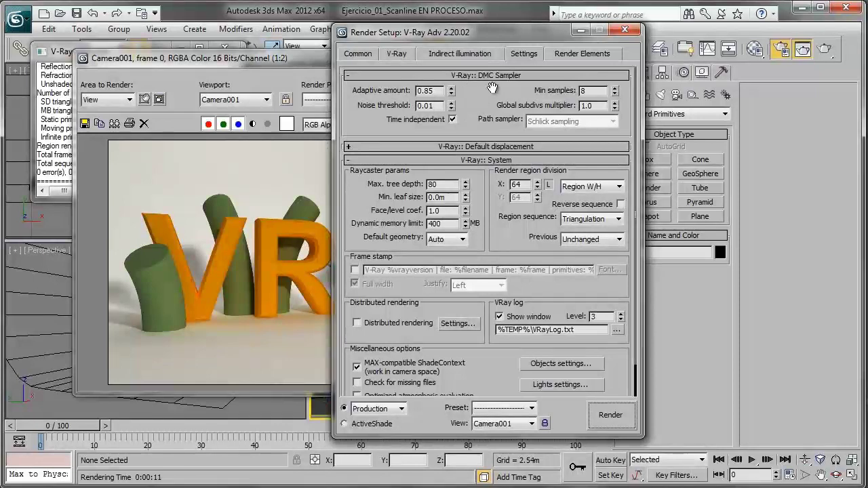
left_click_drag(507, 34, 493, 36)
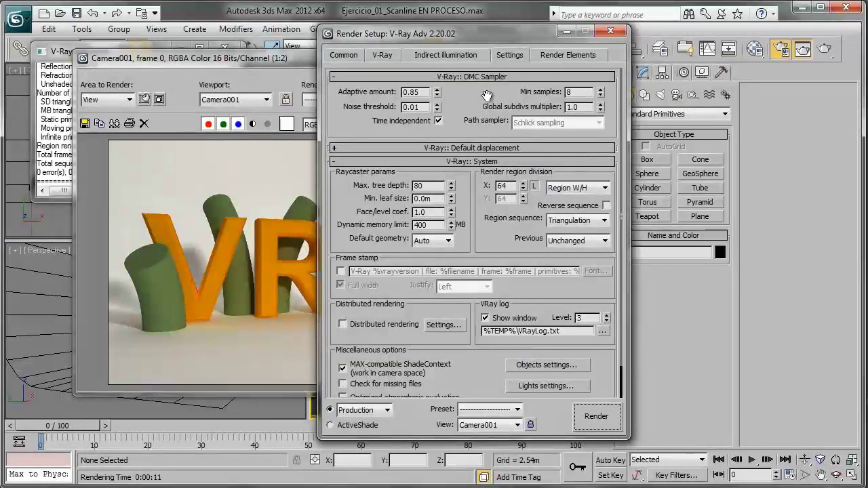
key("Tab")
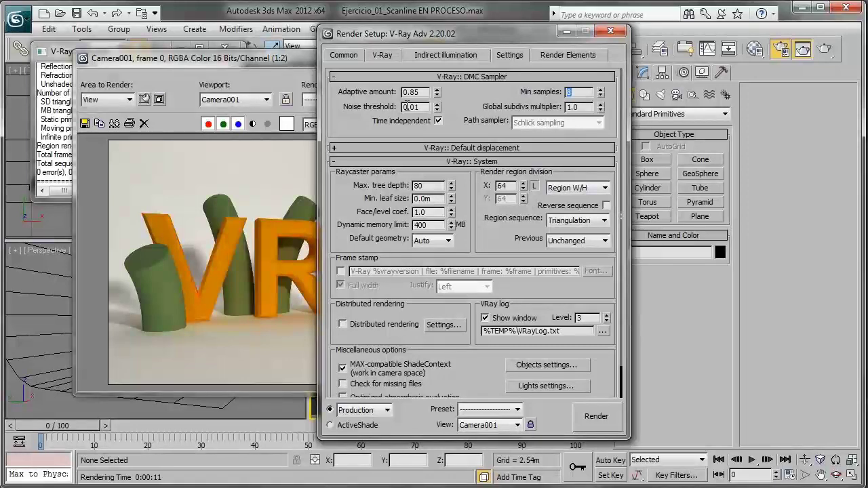
Step: Zoom in and out on the rendered V, then view the Adaptive subdivision image sampler settings
left_click(221, 216)
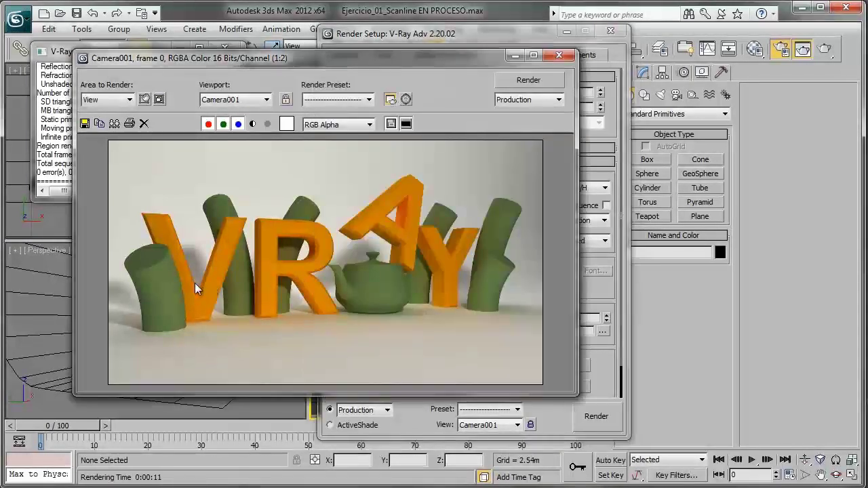
scroll(193, 281, "up", 2)
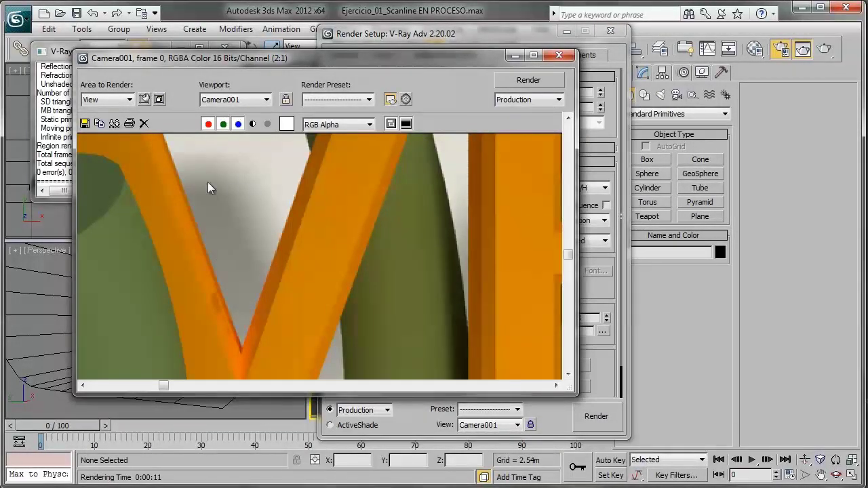
scroll(258, 186, "down", 1)
scroll(248, 201, "down", 1)
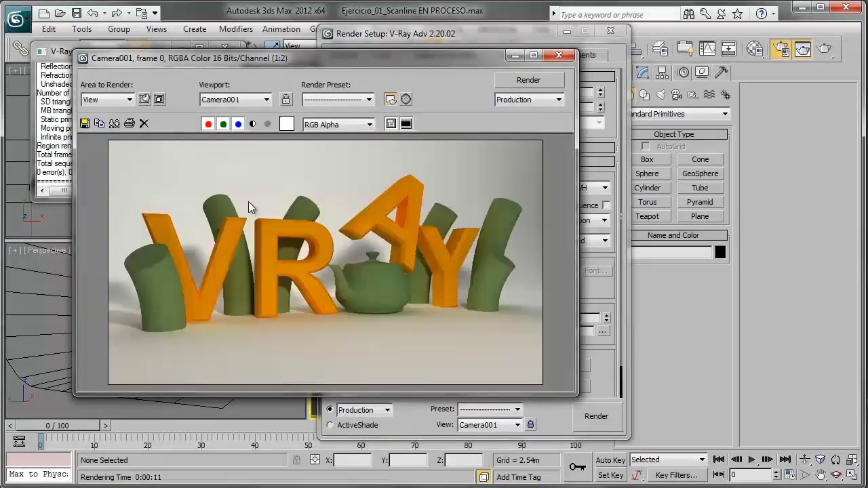
left_click(515, 36)
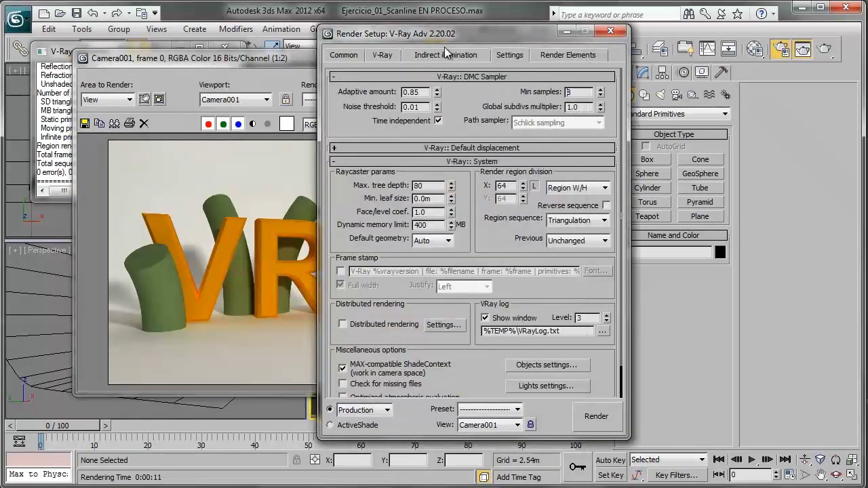
left_click(382, 55)
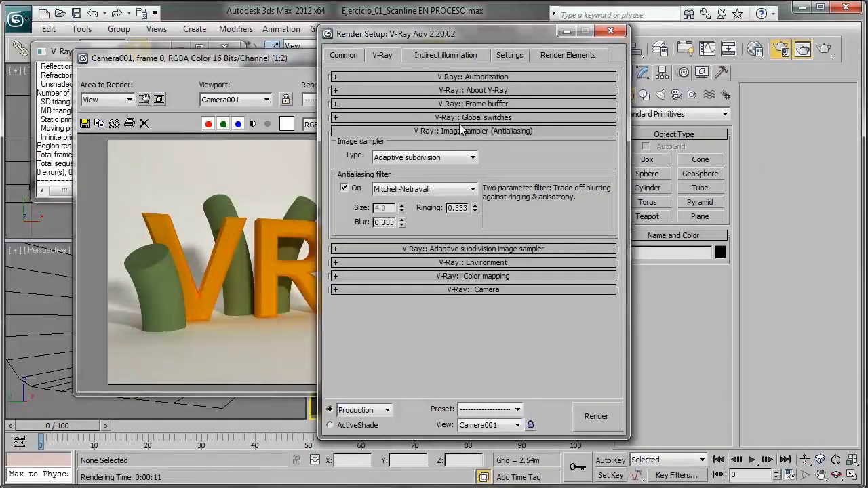
Step: Expand the Adaptive subdivision rate settings, then return to the DMC Sampler with Min samples 8
left_click(468, 249)
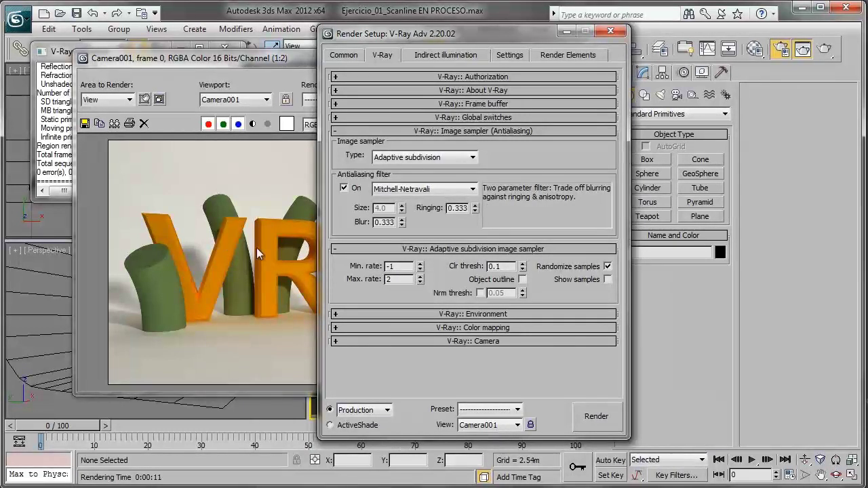
left_click(510, 56)
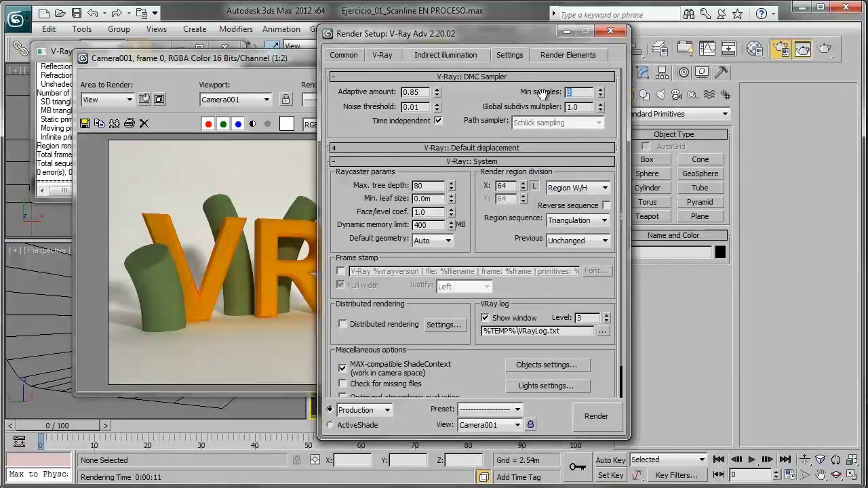
Step: Change DMC Sampler Min samples from 8 to 20 and render Camera001 again
double_click(571, 93)
double_click(570, 92)
type("0")
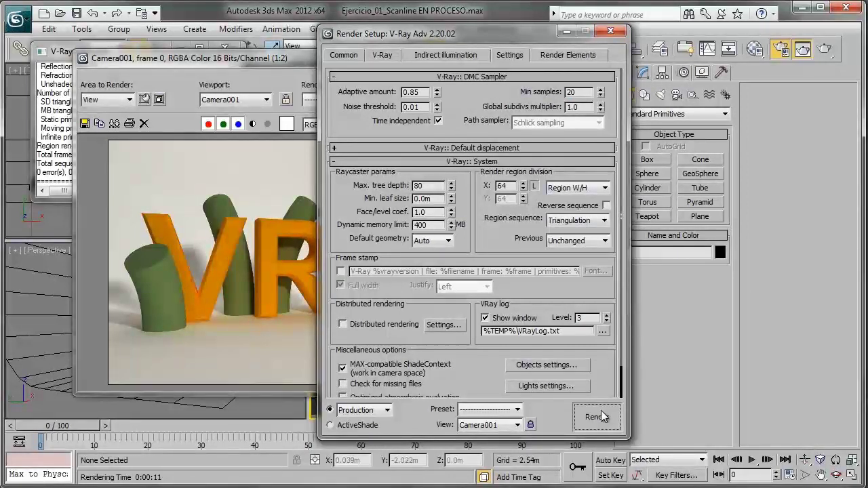
left_click(596, 417)
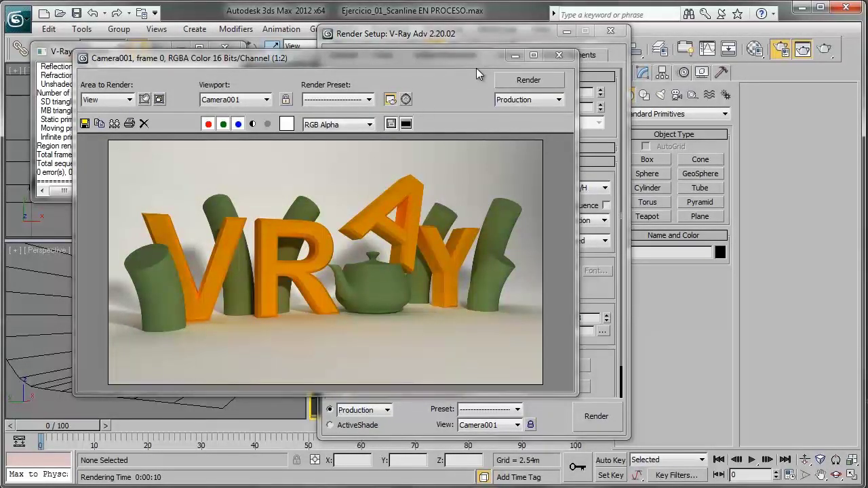
Step: Return DMC Min samples from 20 to 8 and collapse the V-Ray::DMC Sampler rollout
left_click(484, 36)
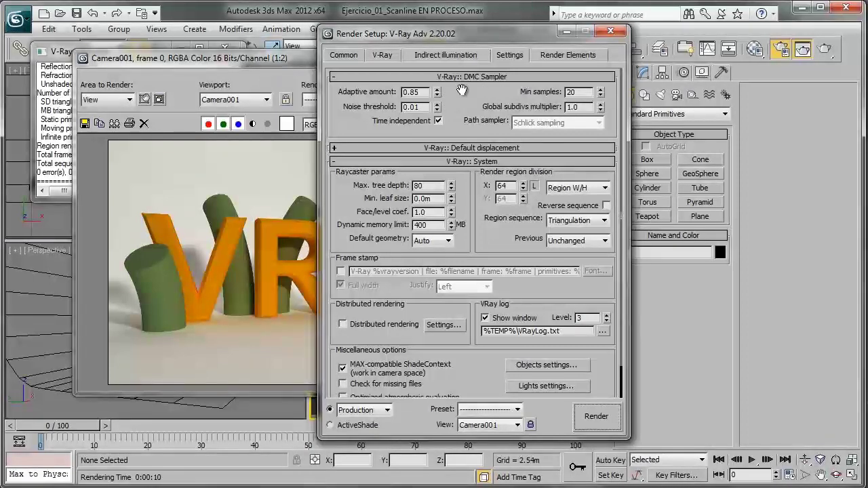
double_click(572, 92)
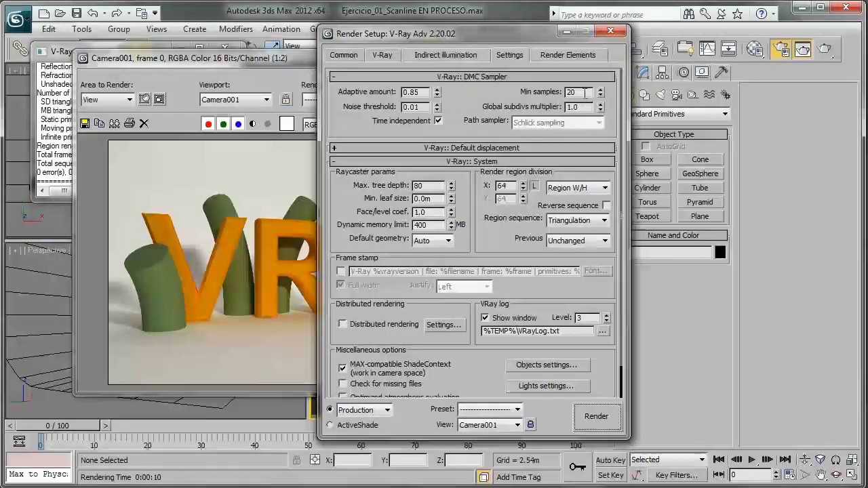
type("8")
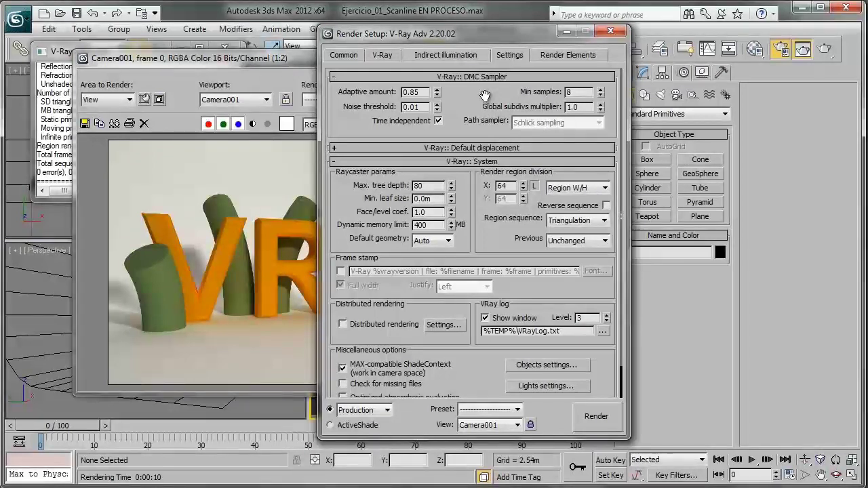
left_click(494, 78)
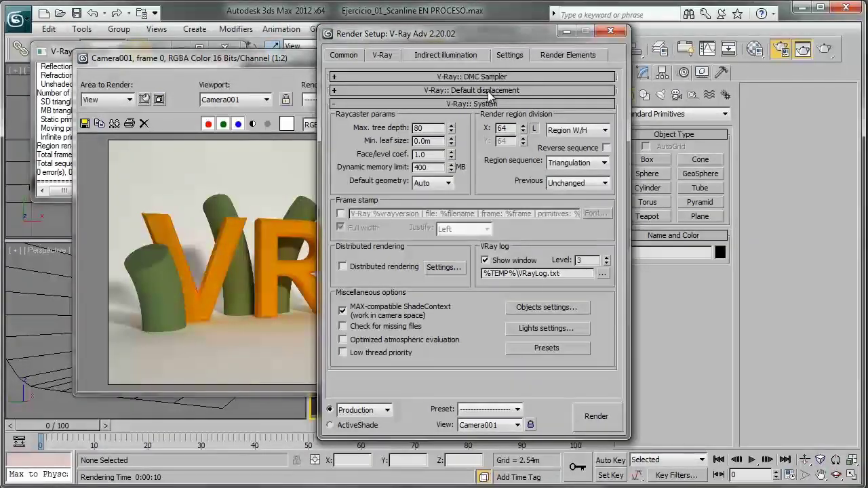
left_click(489, 93)
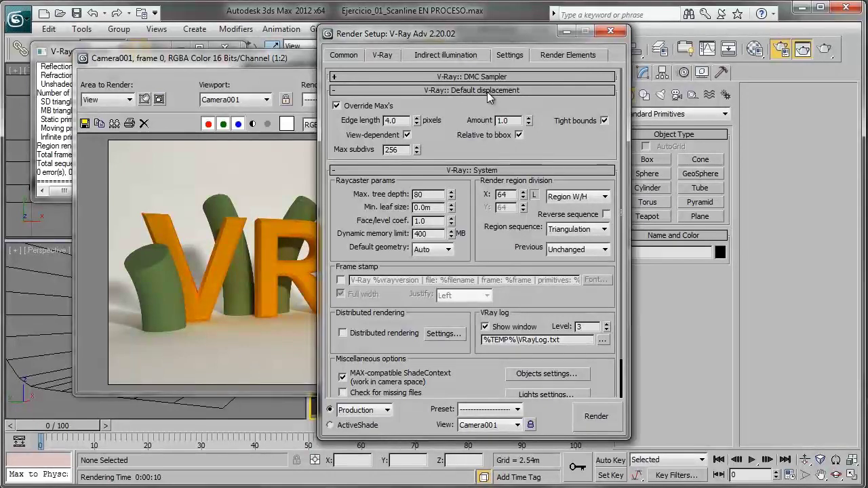
left_click(486, 91)
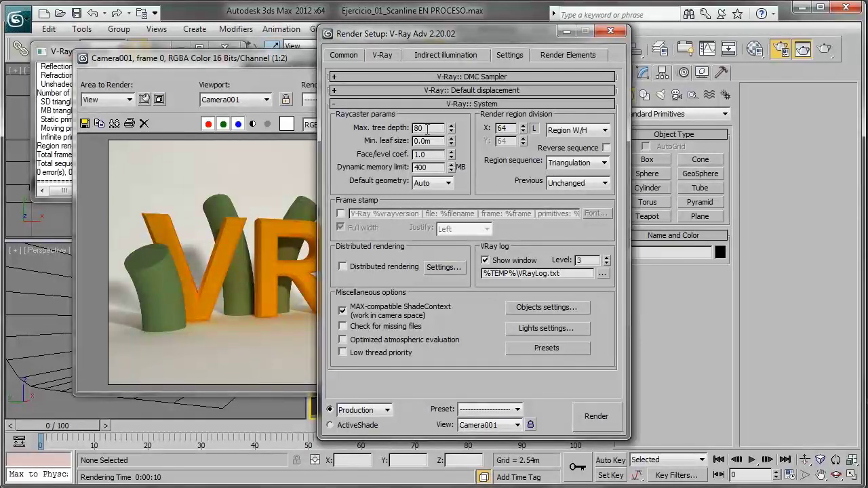
left_click(427, 128)
Step: Rearrange the Render Setup and rendered frame windows to compare the render with the settings
left_click_drag(471, 35, 675, 42)
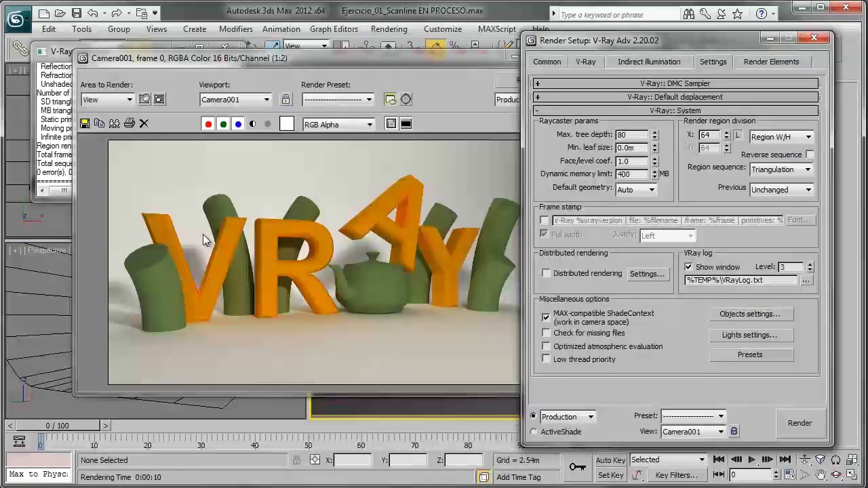
left_click_drag(419, 62, 383, 63)
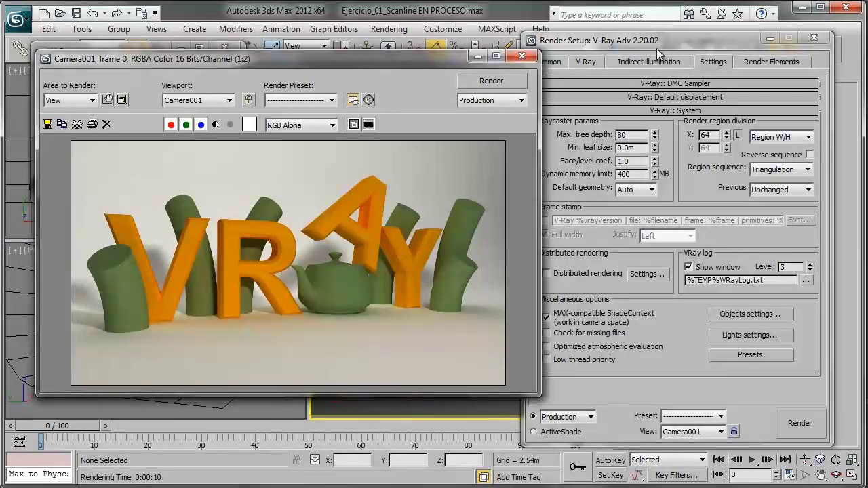
left_click_drag(657, 42, 597, 40)
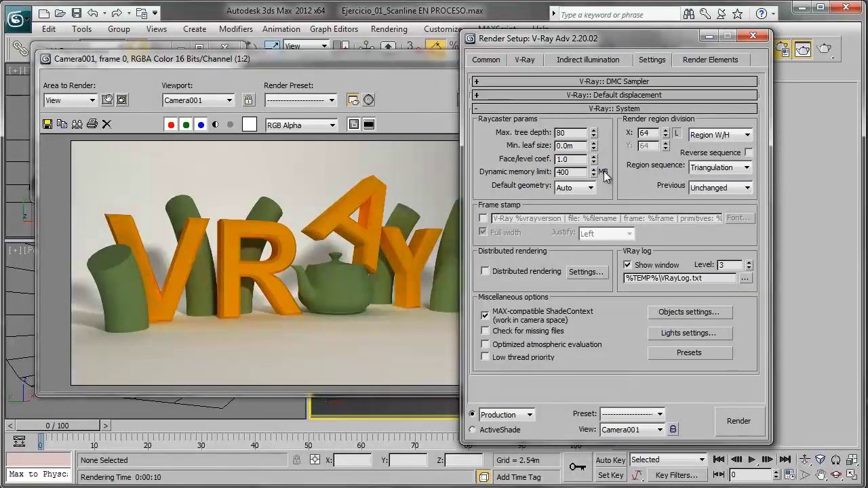
left_click_drag(638, 40, 606, 42)
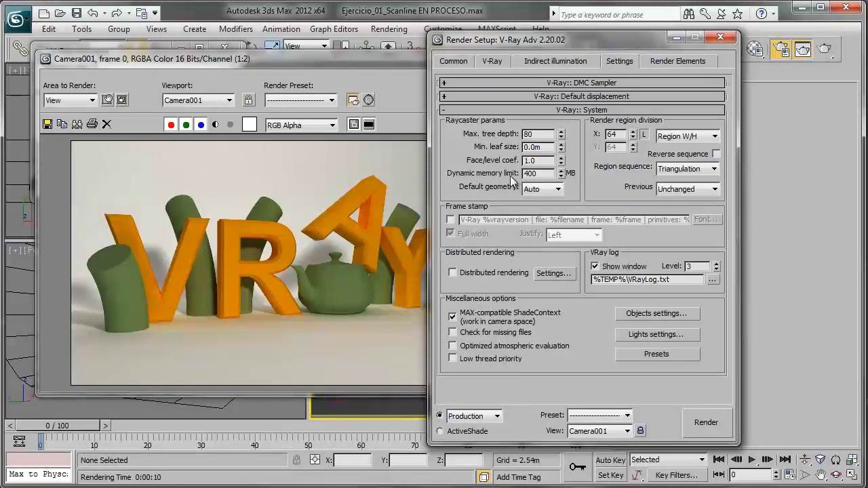
Step: Set the V-Ray dynamic memory limit to 0 MB and bring Render Setup in front of the frame
double_click(546, 176)
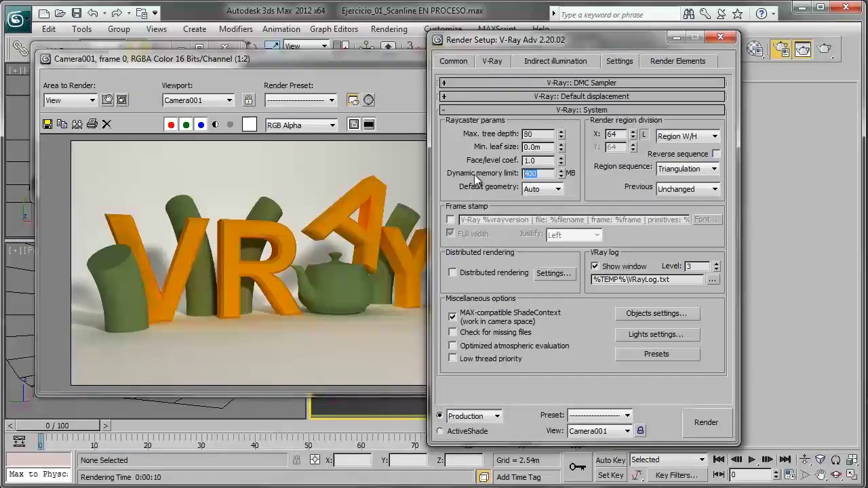
type("0")
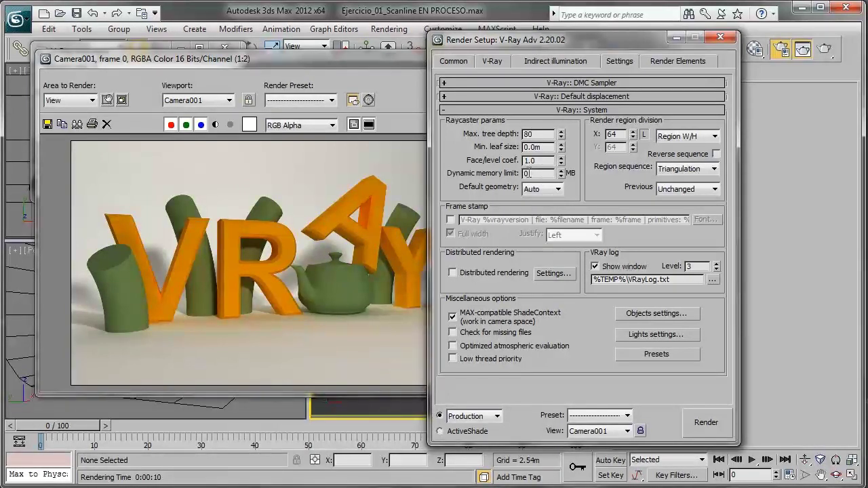
left_click_drag(582, 49, 616, 49)
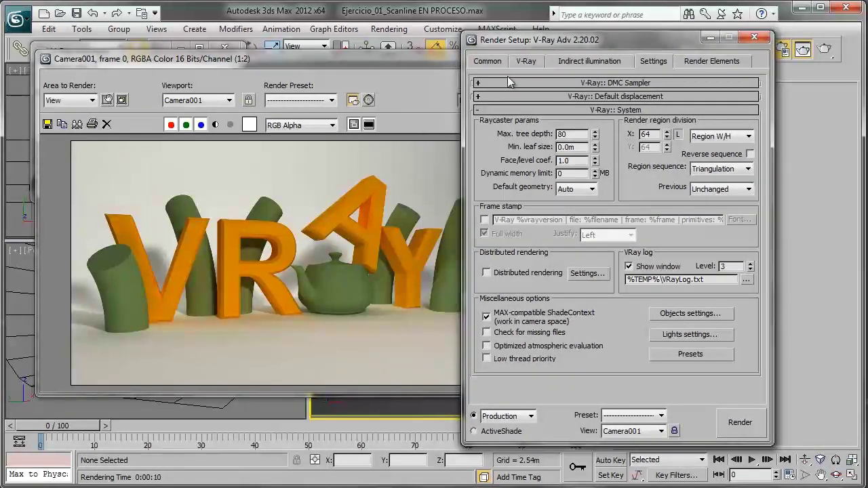
left_click(314, 224)
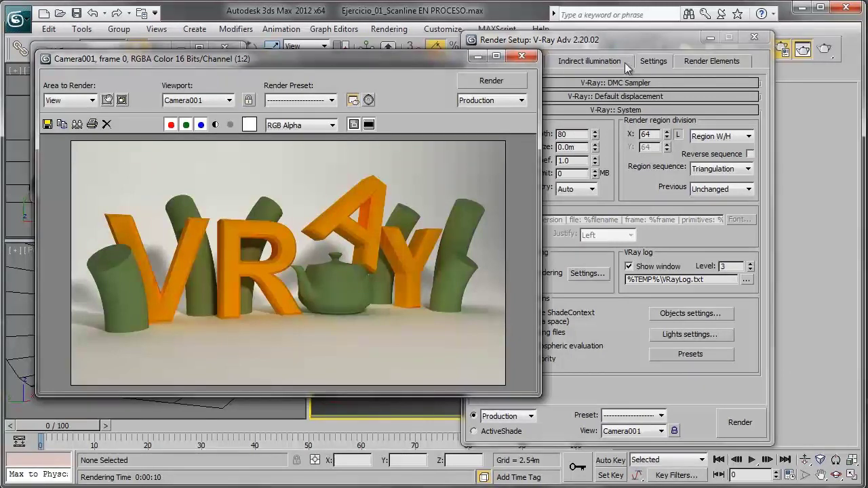
left_click(633, 42)
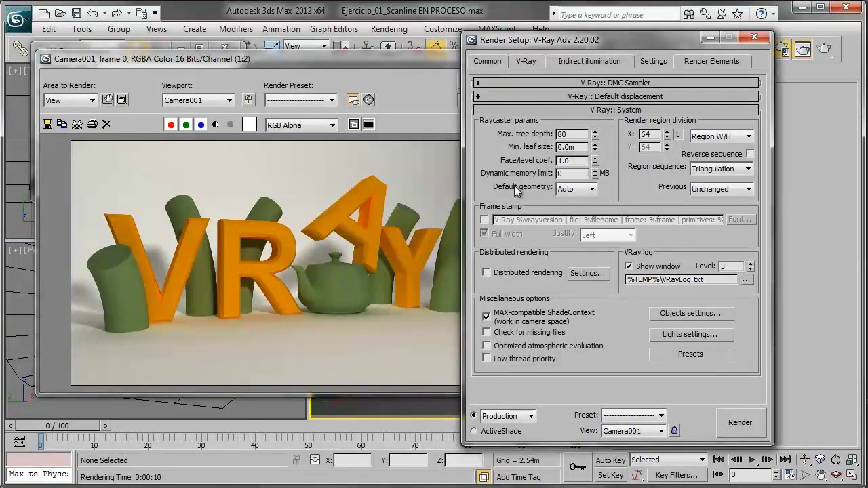
left_click(573, 193)
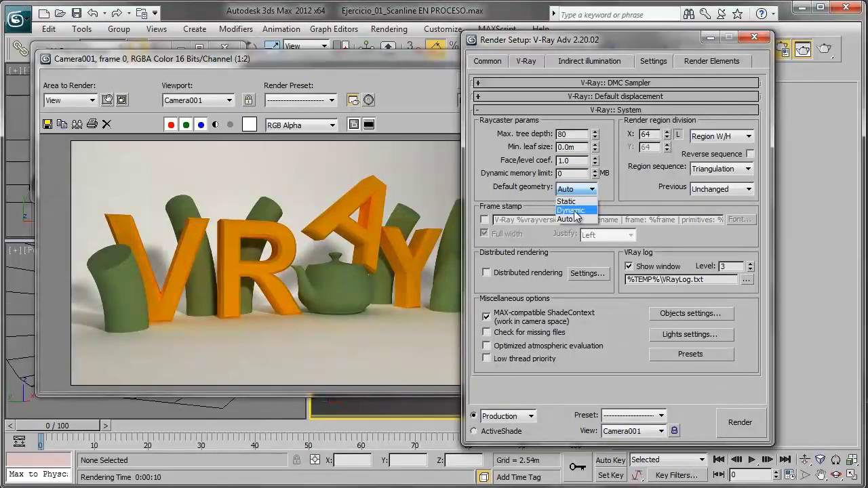
left_click(614, 193)
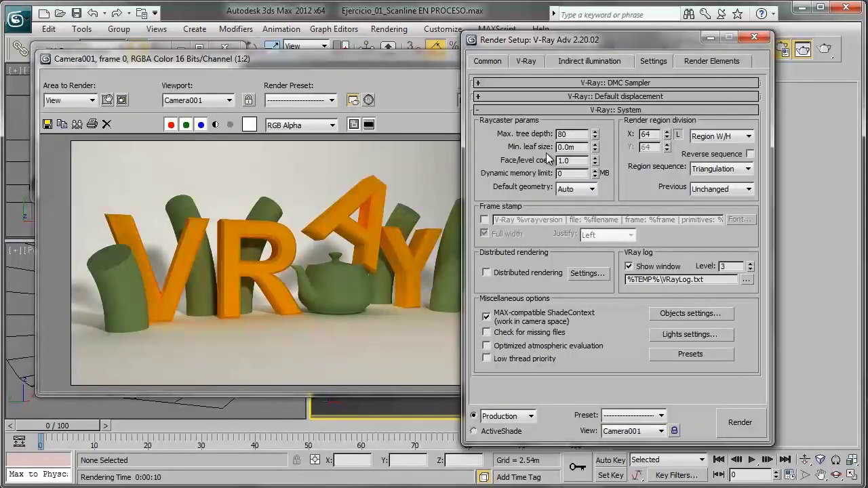
Step: Set the V-Ray dynamic memory limit back to 400 MB and nudge Render Setup right
left_click(581, 175)
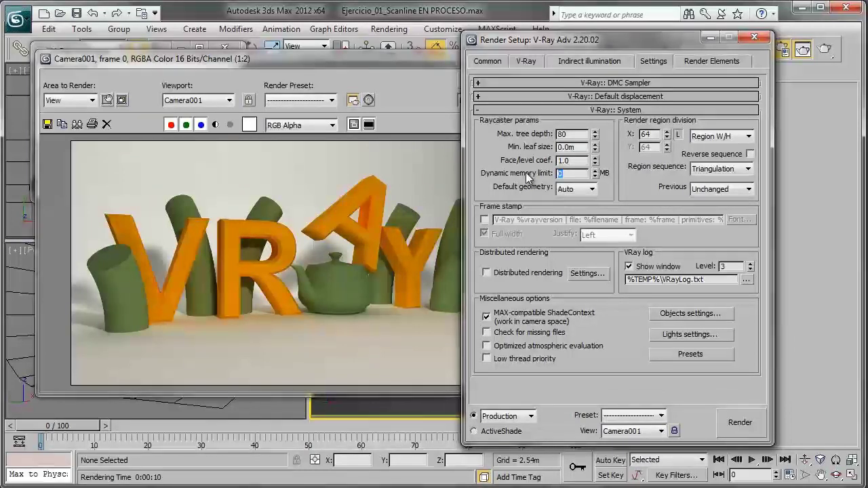
type("400")
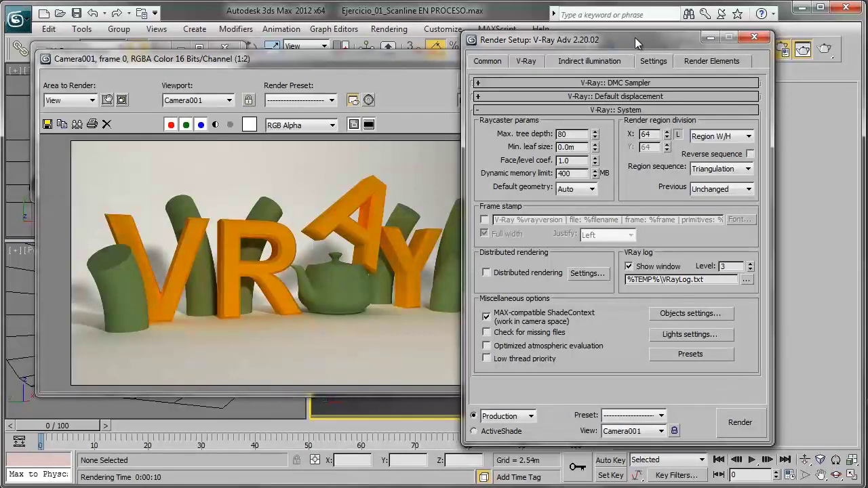
left_click_drag(639, 38, 664, 38)
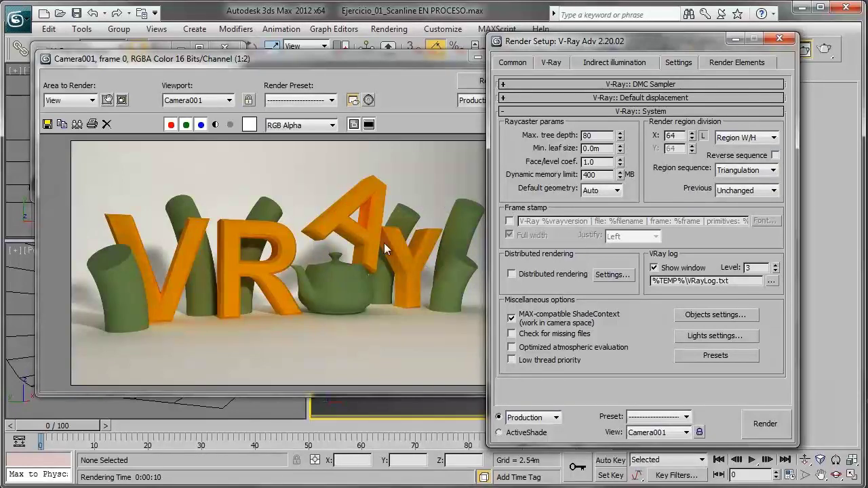
Step: Render the Camera001 view with V-Ray using the 400 MB memory limit
left_click(469, 82)
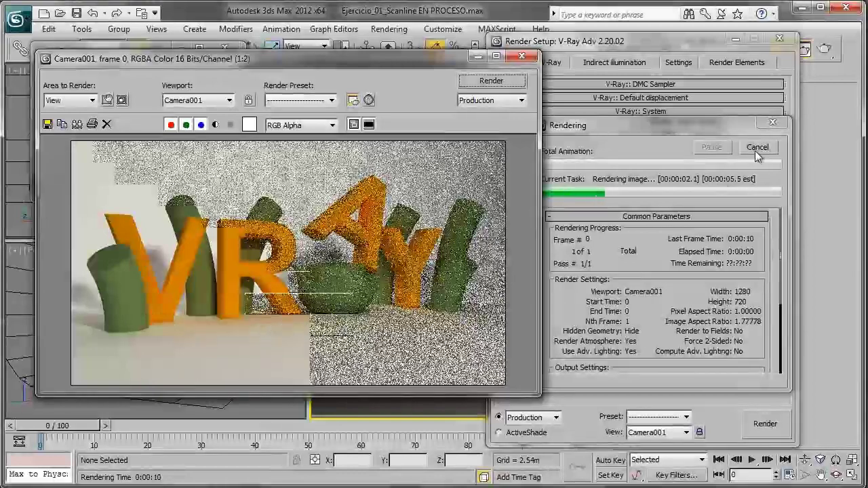
Step: Cancel the render part-way, leaving V and R resolved and the rest grainy
left_click(561, 224)
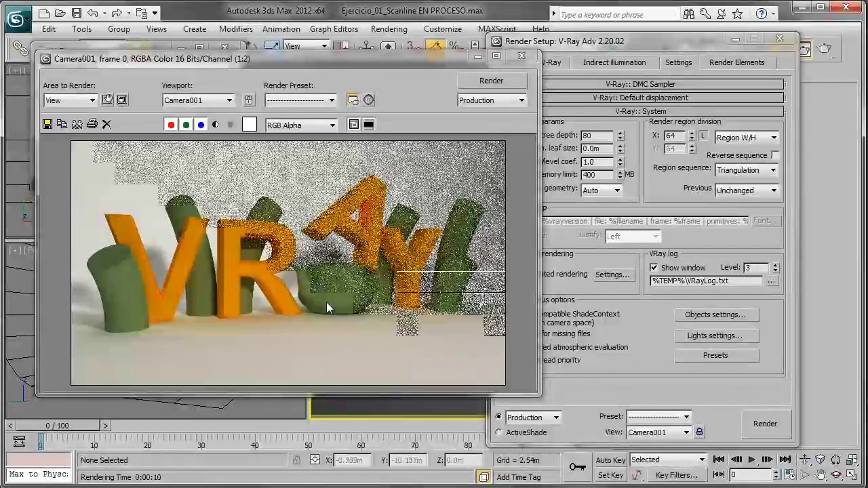
left_click(671, 185)
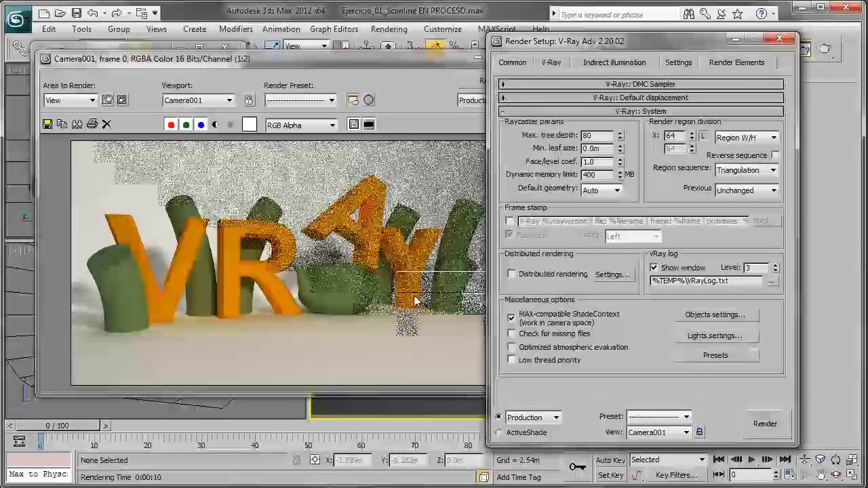
left_click(408, 349)
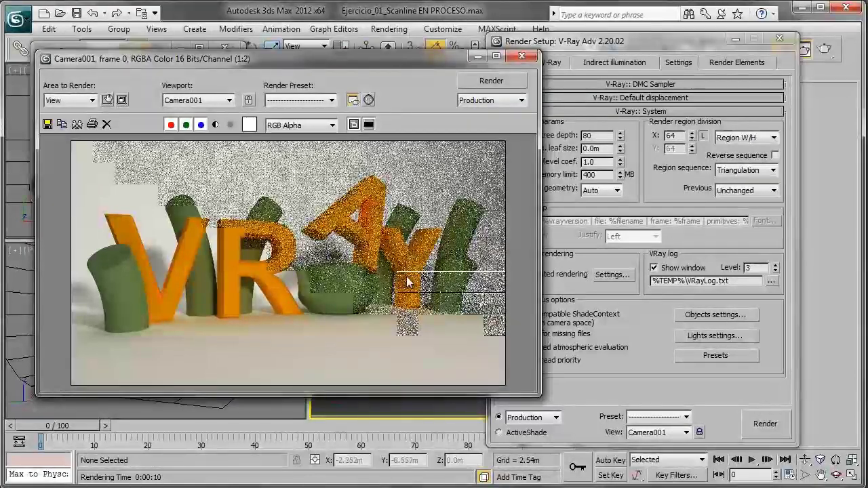
scroll(413, 295, "up", 1)
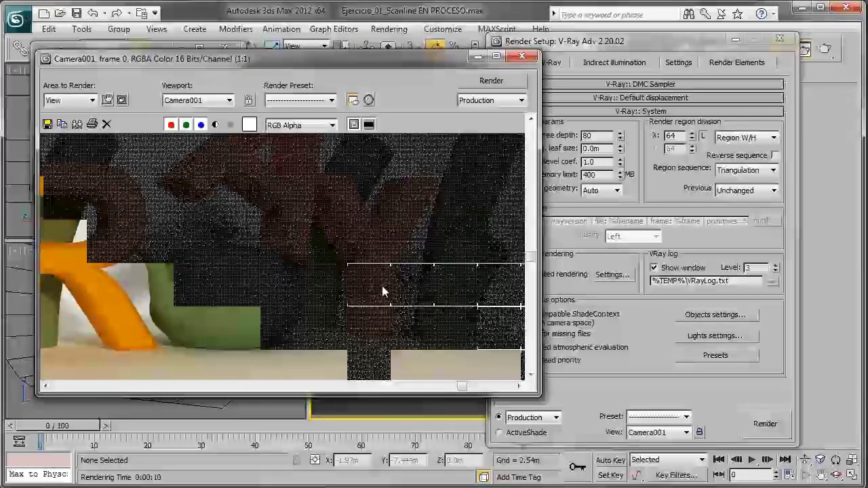
scroll(381, 291, "down", 1)
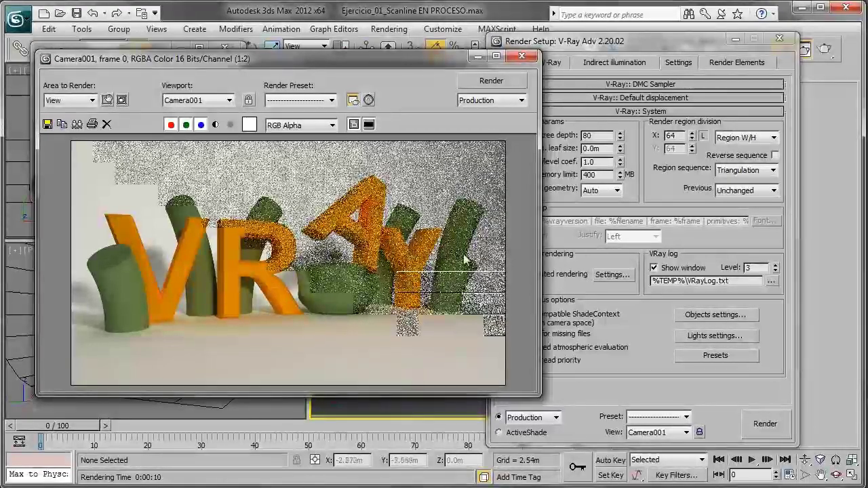
Step: Set the render region division to 32 pixels and start a new Camera001 render
left_click(656, 138)
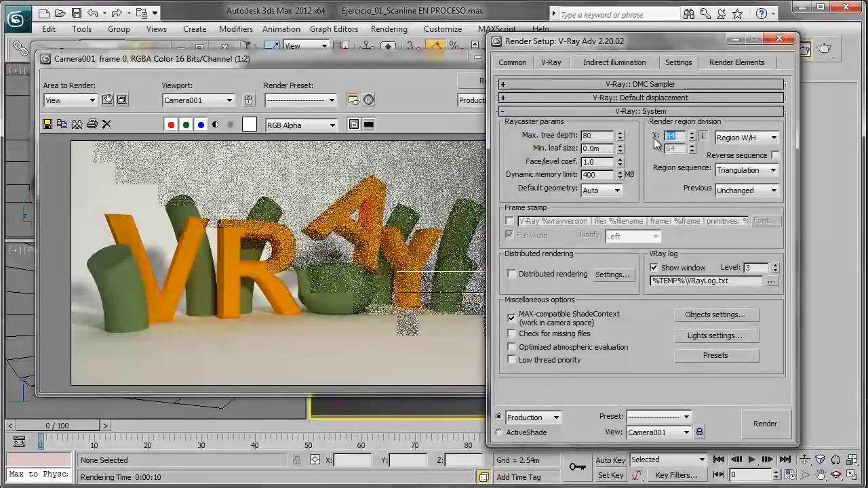
type("32")
key("Return")
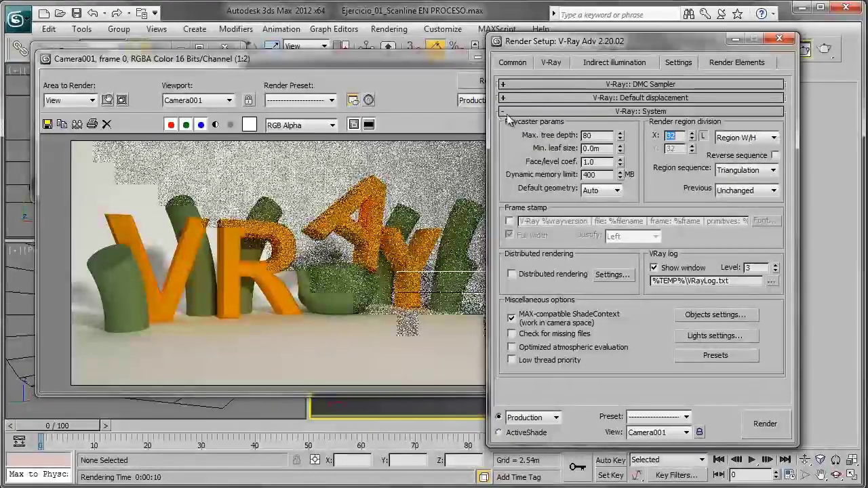
left_click(427, 105)
left_click(491, 80)
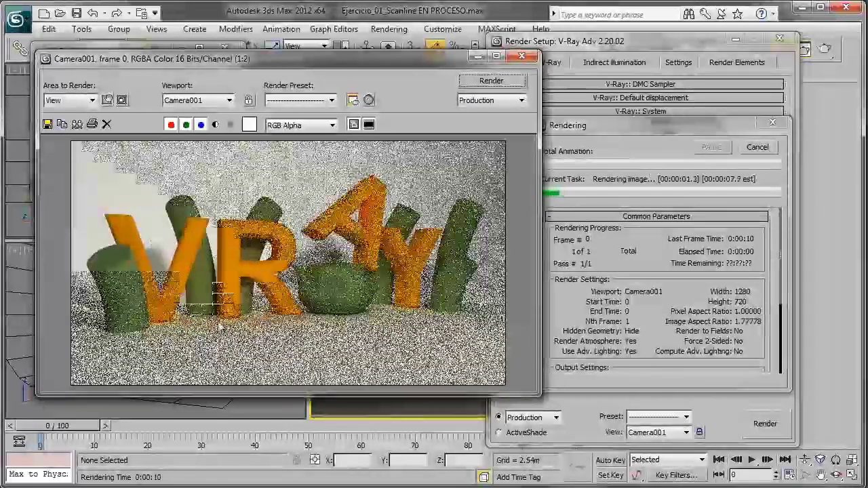
Step: Cancel the render part-way and zoom and pan the frame buffer to inspect the 32-pixel regions
left_click(758, 148)
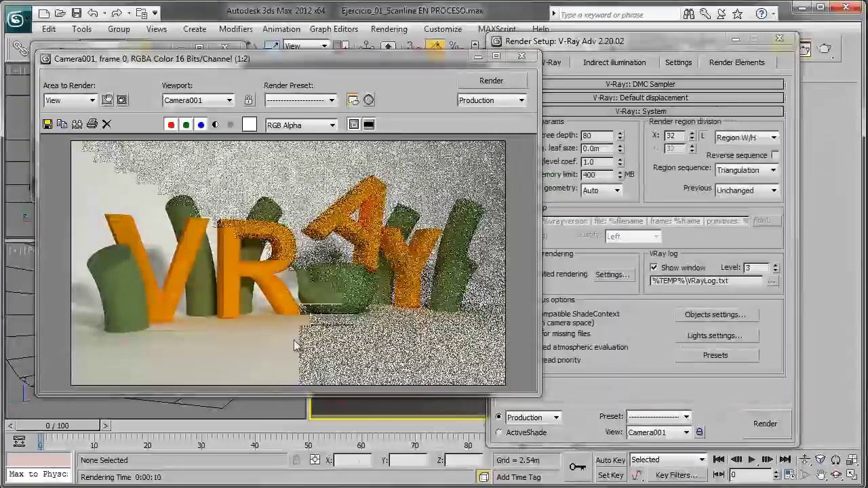
scroll(326, 331, "up", 2)
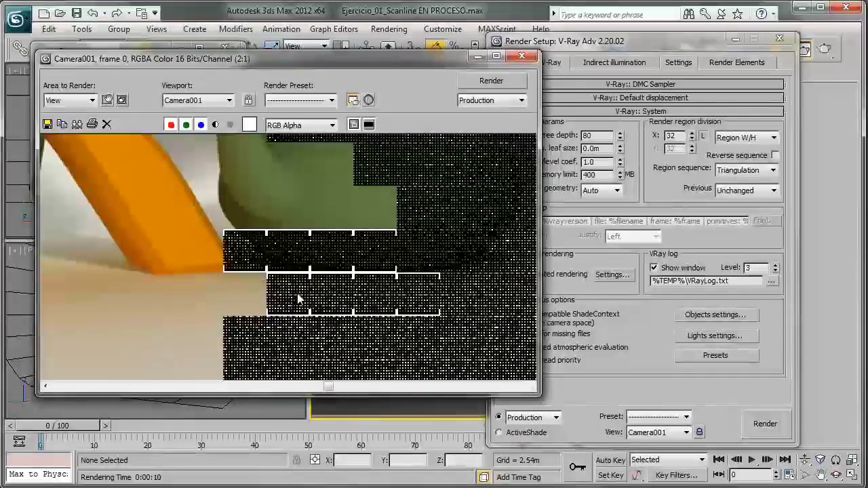
scroll(309, 291, "down", 1)
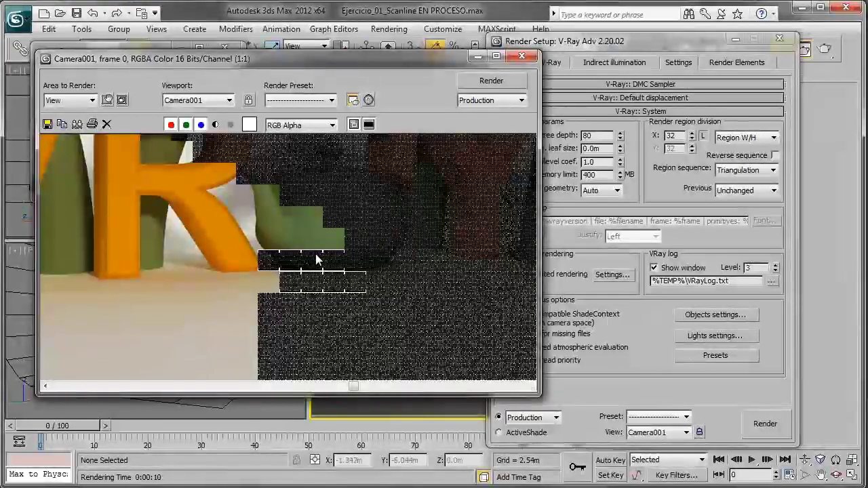
scroll(316, 255, "down", 1)
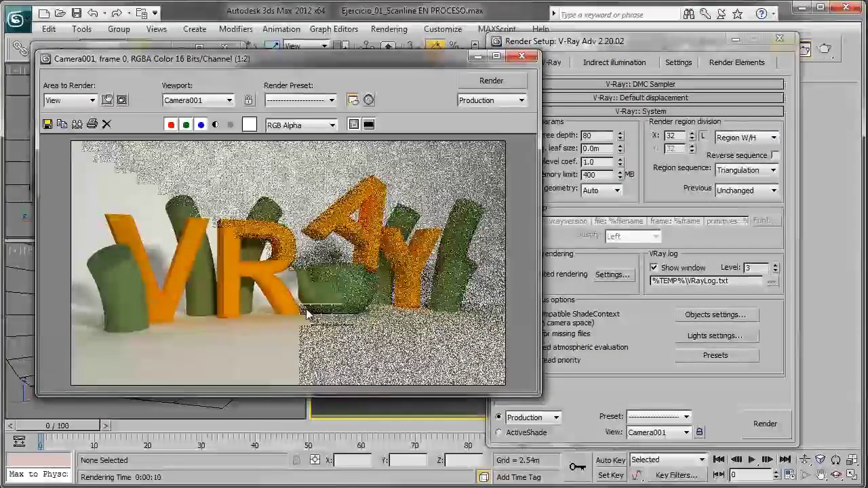
scroll(312, 314, "up", 2)
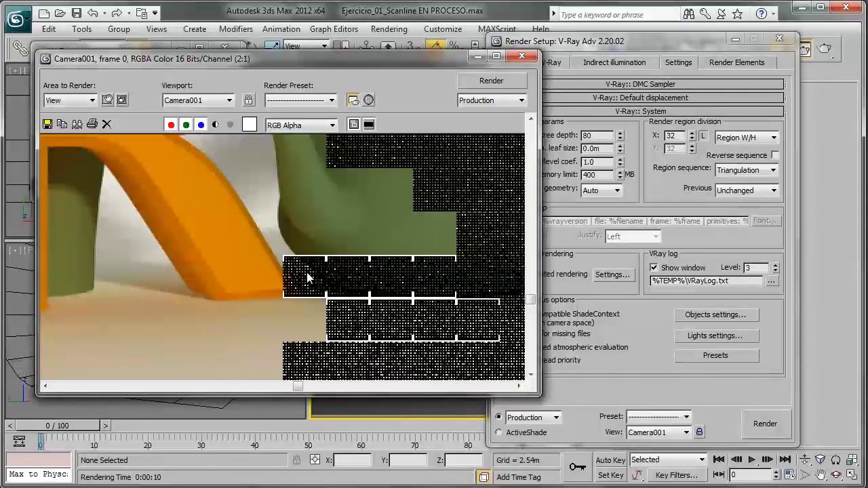
middle_click_drag(328, 287, 232, 244)
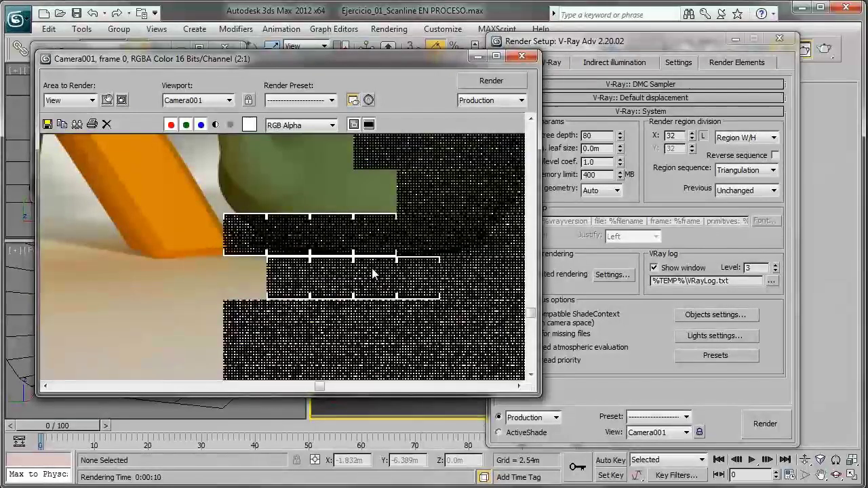
scroll(379, 224, "down", 2)
Step: Set the render region width to 128, start a test render, and cancel it part-way
left_click(650, 152)
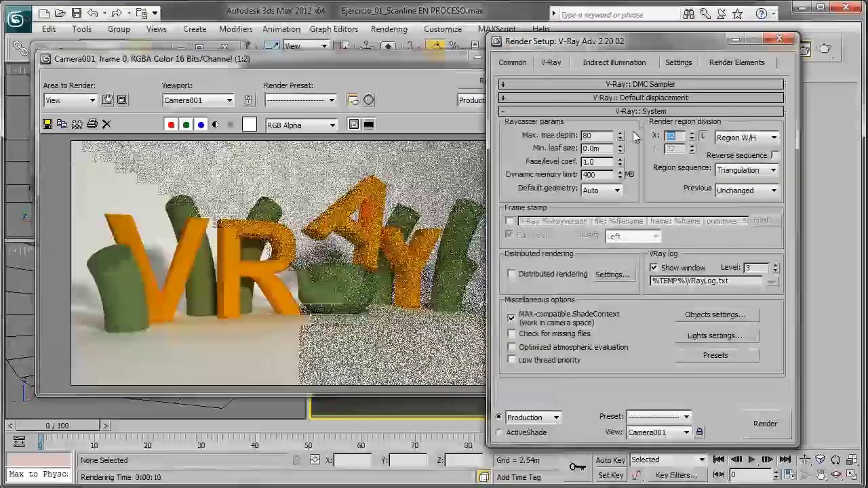
type("16")
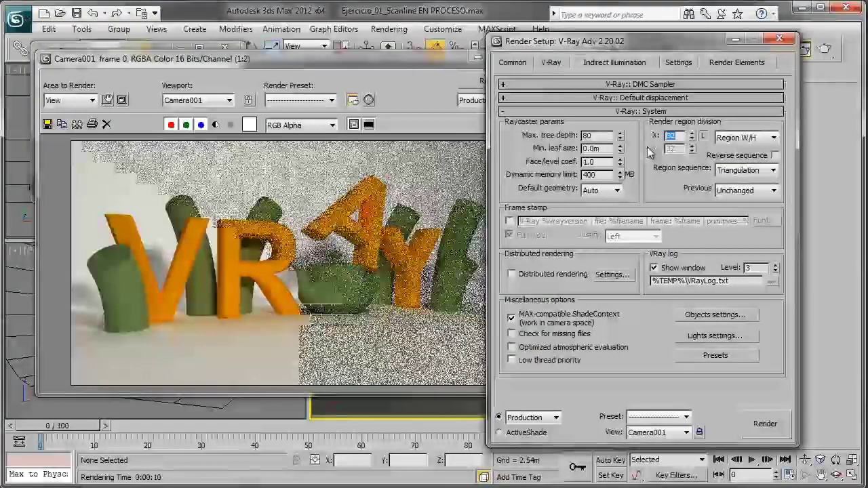
type("8")
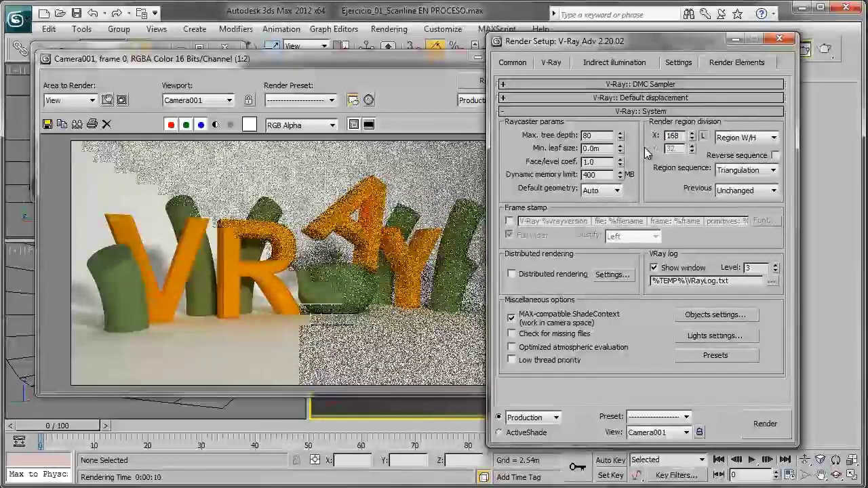
key("BackSpace")
key("BackSpace")
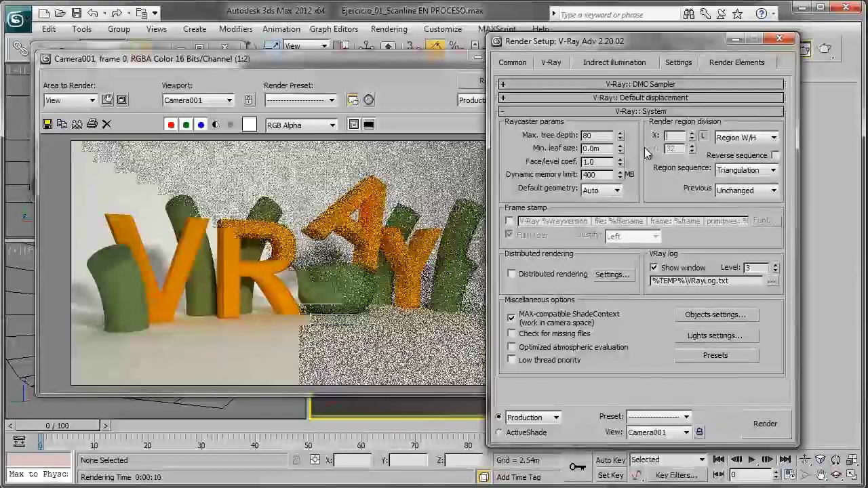
type("128")
left_click(764, 423)
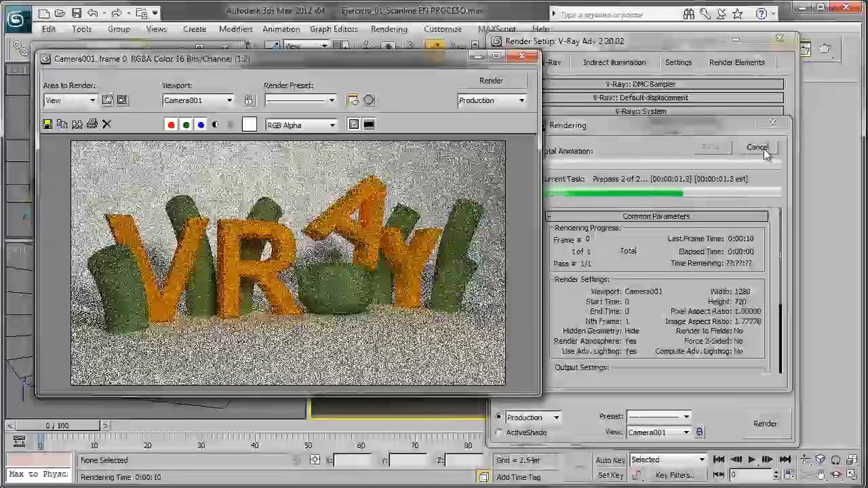
left_click(763, 149)
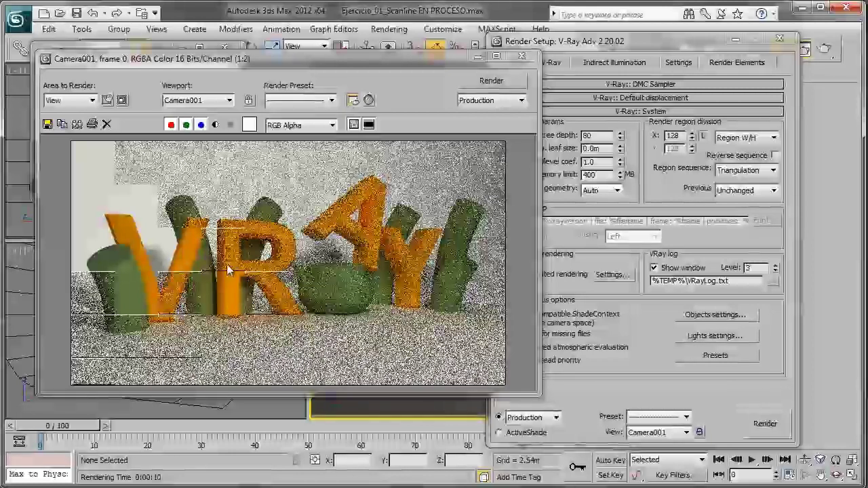
Step: Commit a 32-pixel region width and re-render Camera001 to a clean finished image
left_click(678, 135)
type("32")
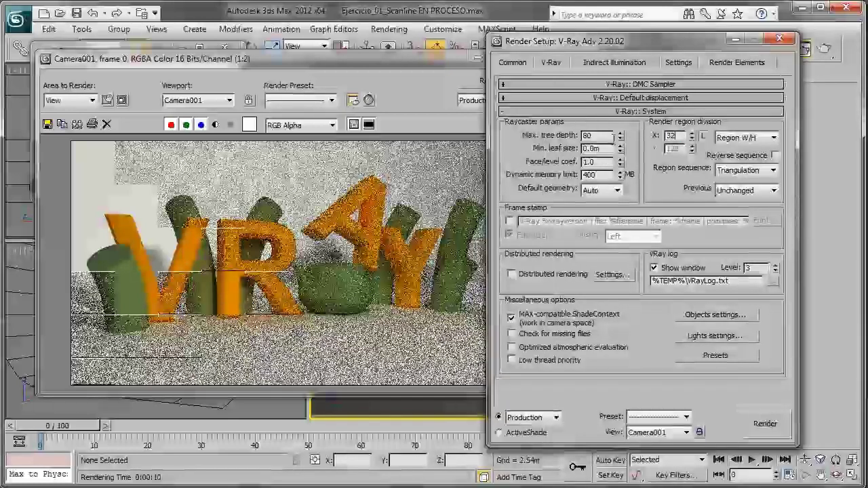
key("Return")
key("shift+q")
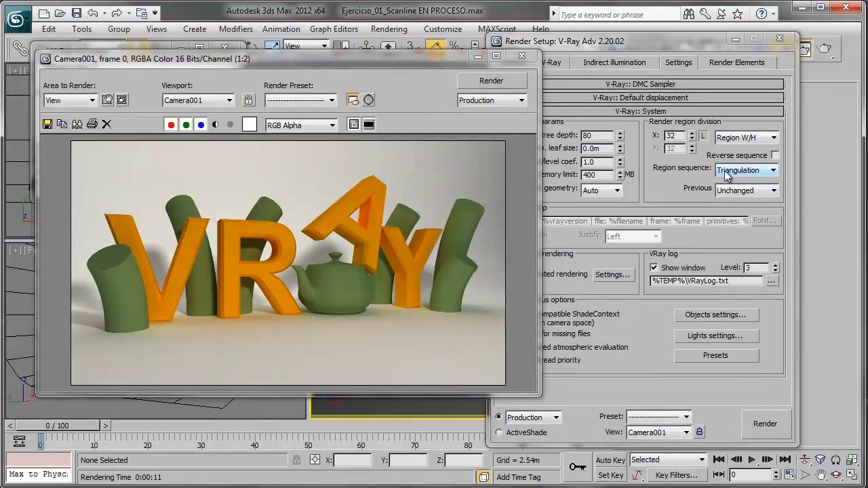
left_click(489, 86)
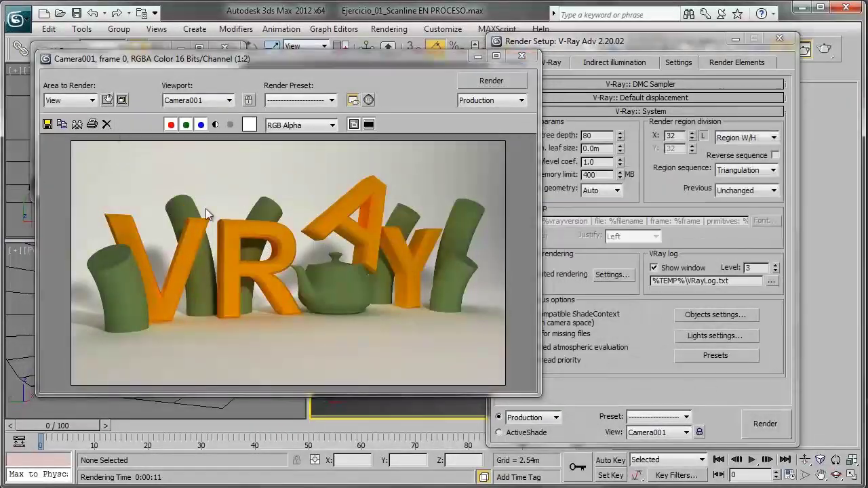
Step: Set the region sequence to Top->Bottom and render Camera001
left_click(748, 173)
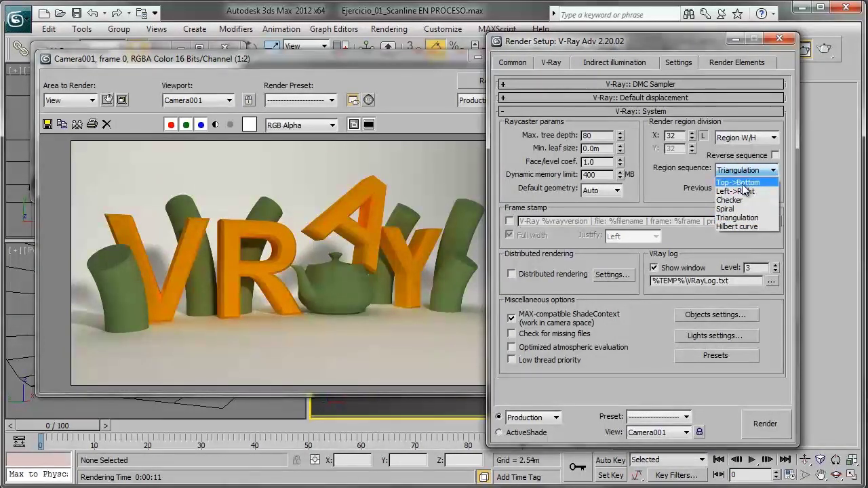
left_click(743, 184)
left_click(735, 174)
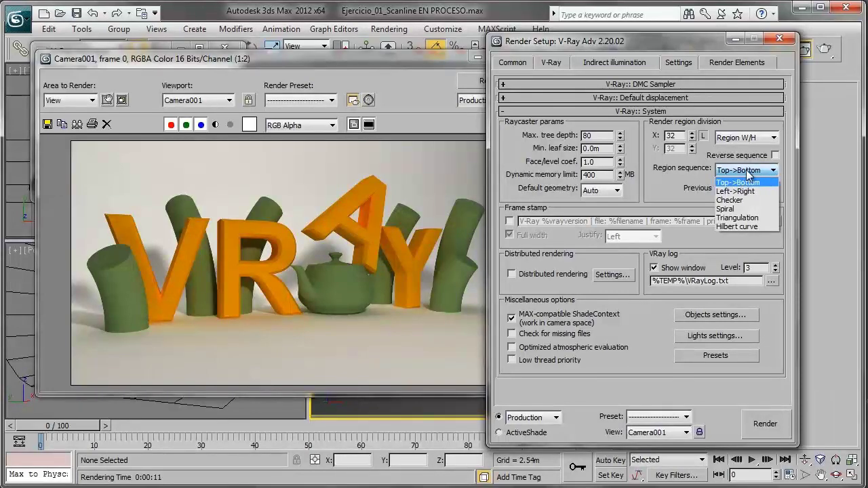
left_click(719, 171)
left_click(477, 81)
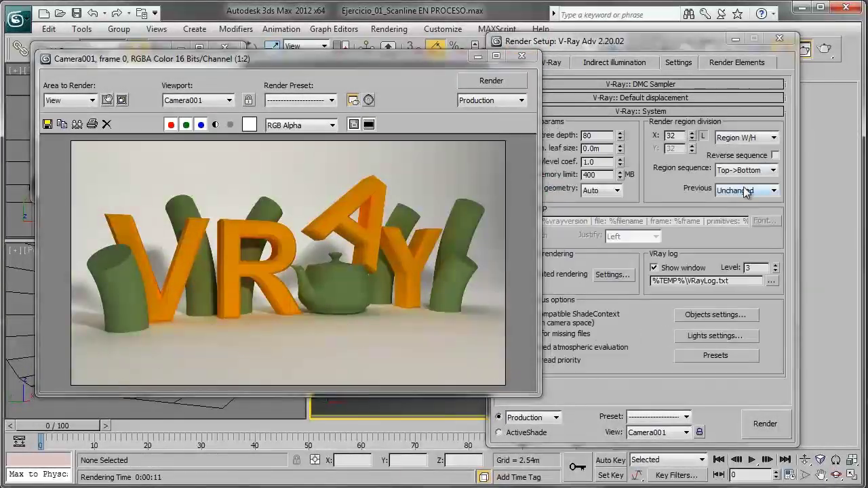
Step: Switch the region sequence to Checker and render again
left_click(735, 172)
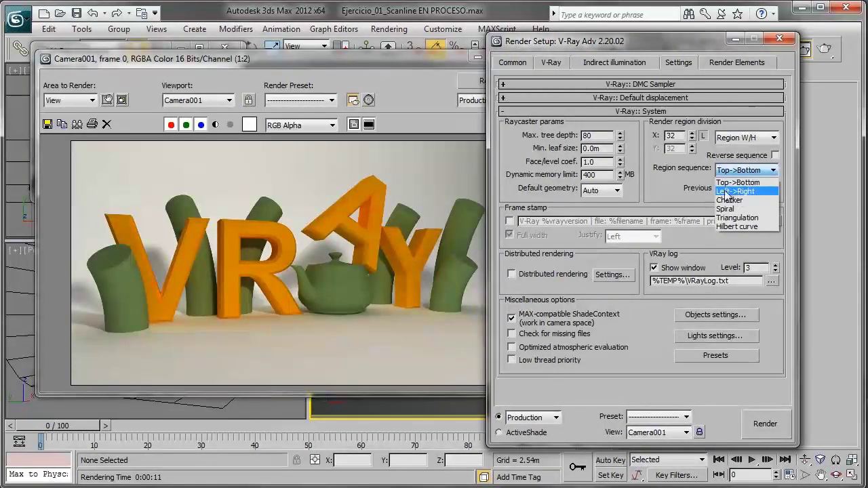
left_click(730, 200)
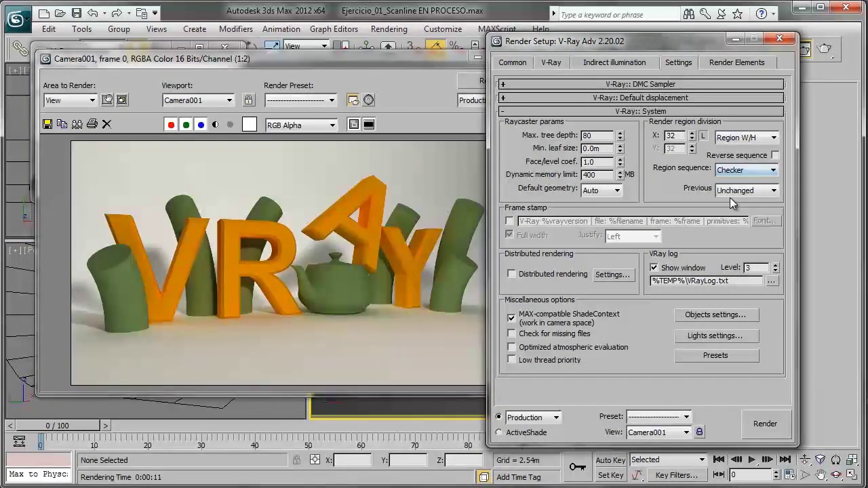
key("shift+q")
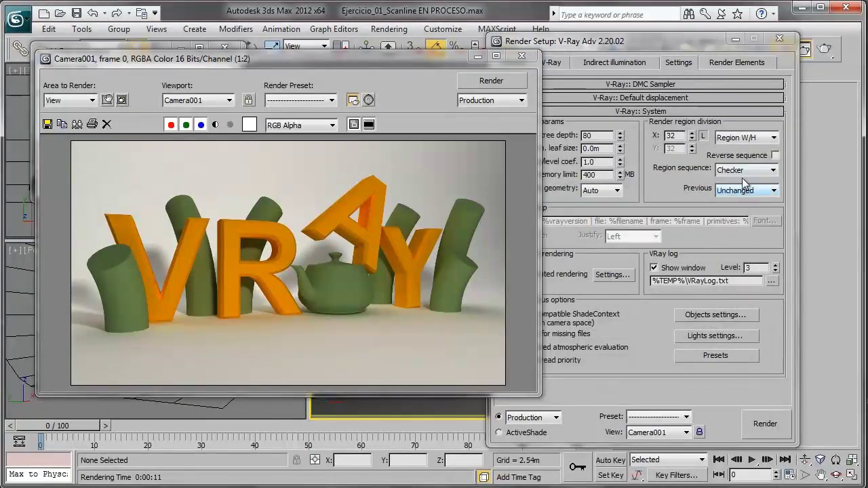
Step: Try the Spiral and Triangulation region sequences, then set it back to Top->Bottom
left_click(745, 171)
left_click(744, 210)
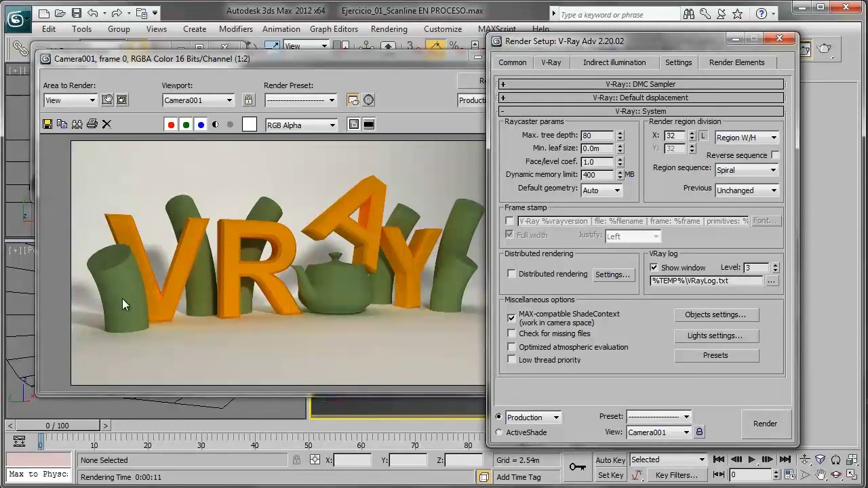
left_click(746, 170)
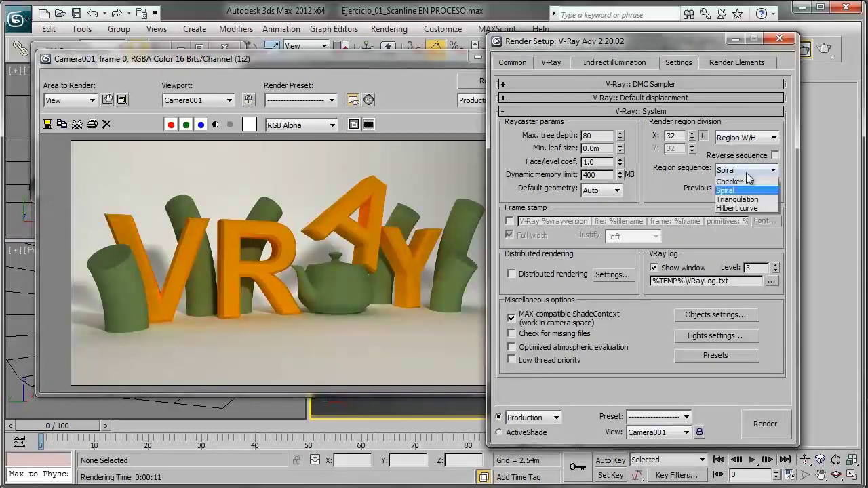
left_click(739, 217)
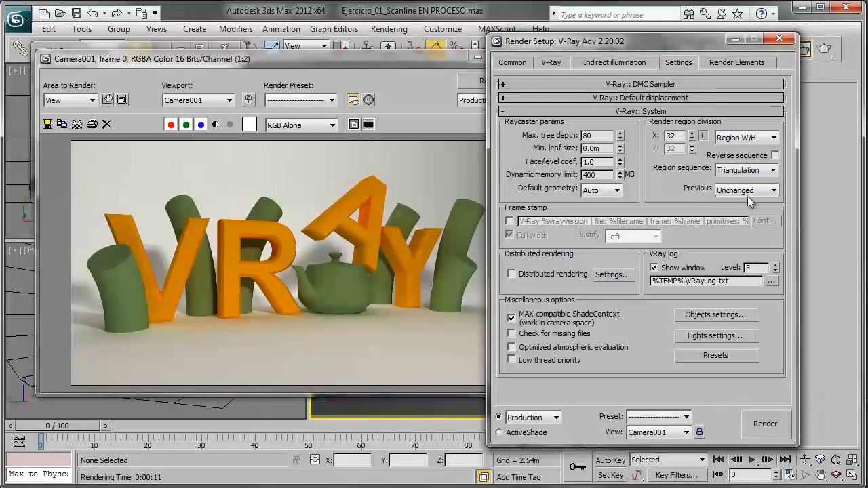
left_click(737, 171)
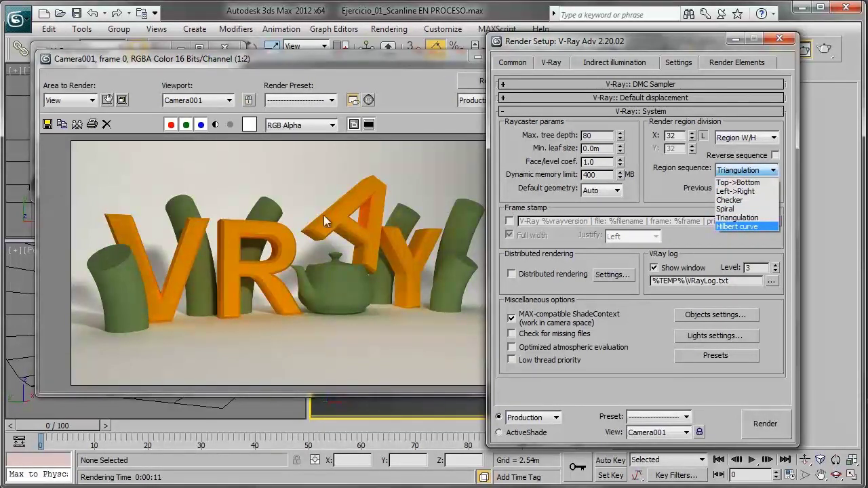
left_click(676, 194)
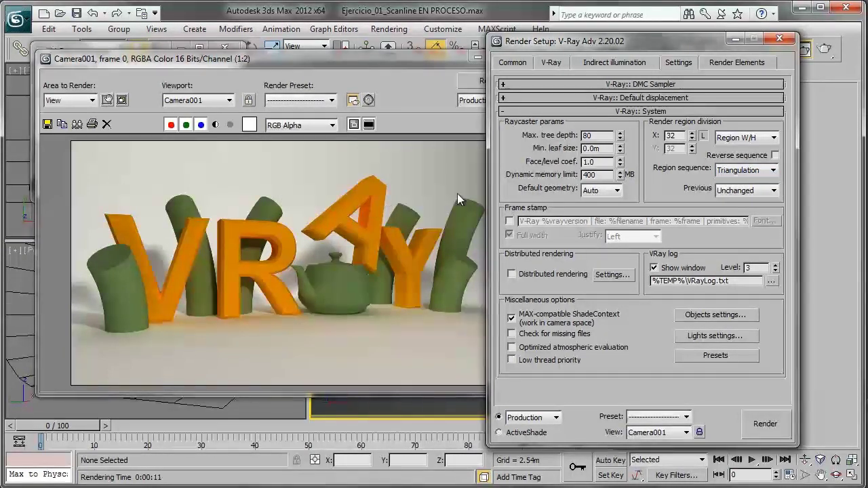
left_click(738, 170)
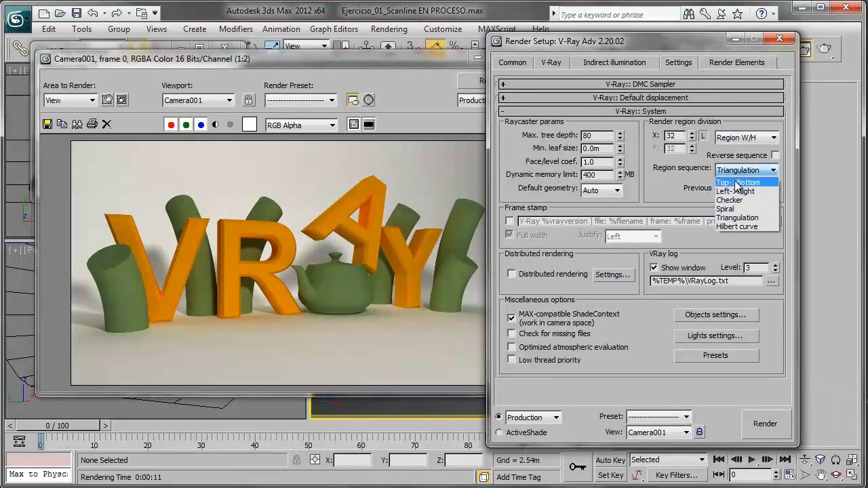
left_click(737, 183)
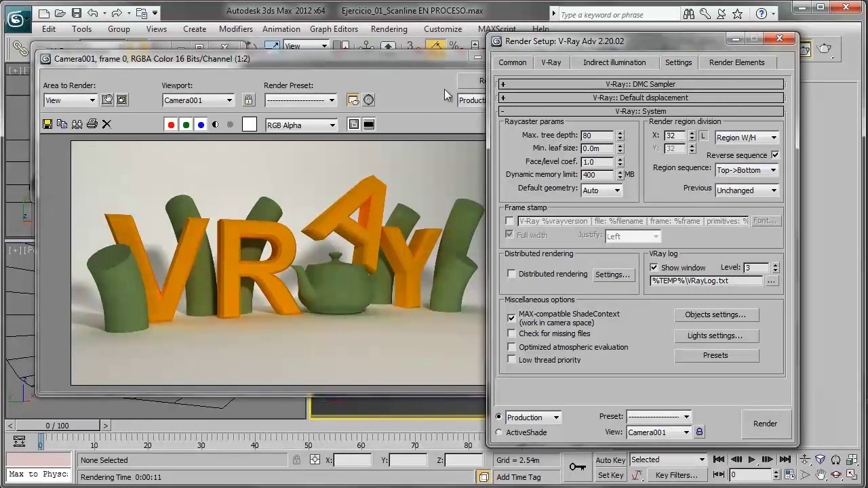
Step: Test-render with the reversed region order, cancel partway, then untick Reverse sequence
left_click(475, 82)
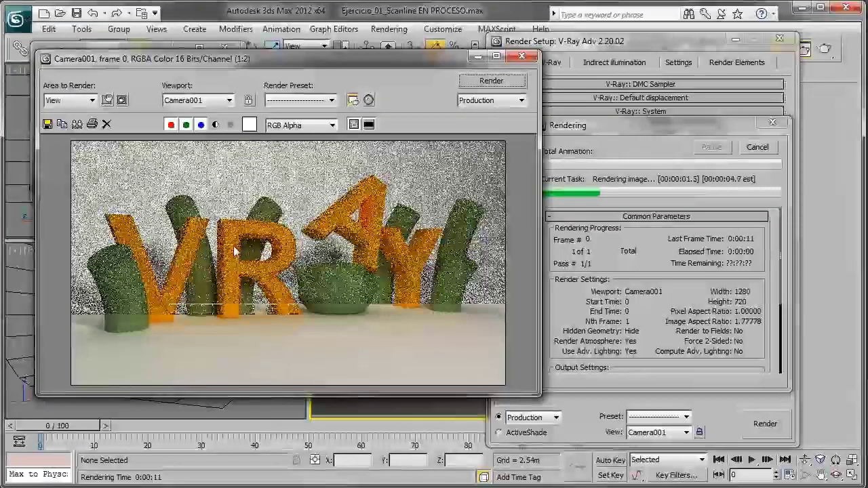
left_click(757, 146)
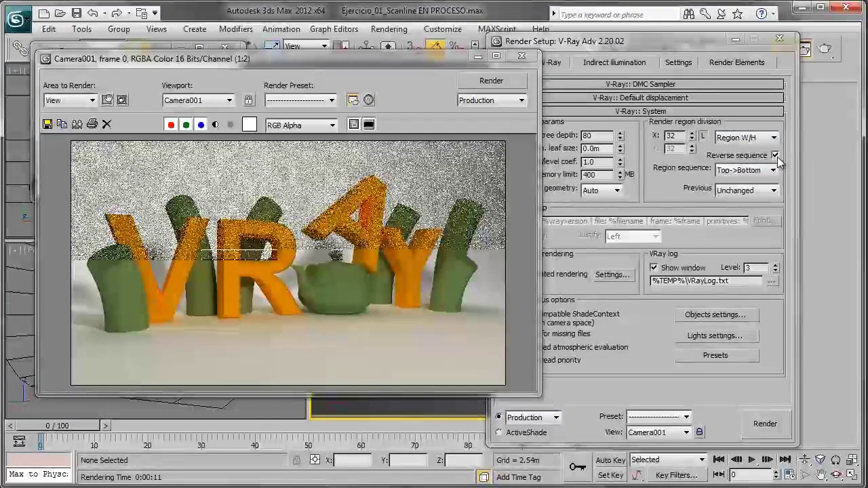
left_click(775, 156)
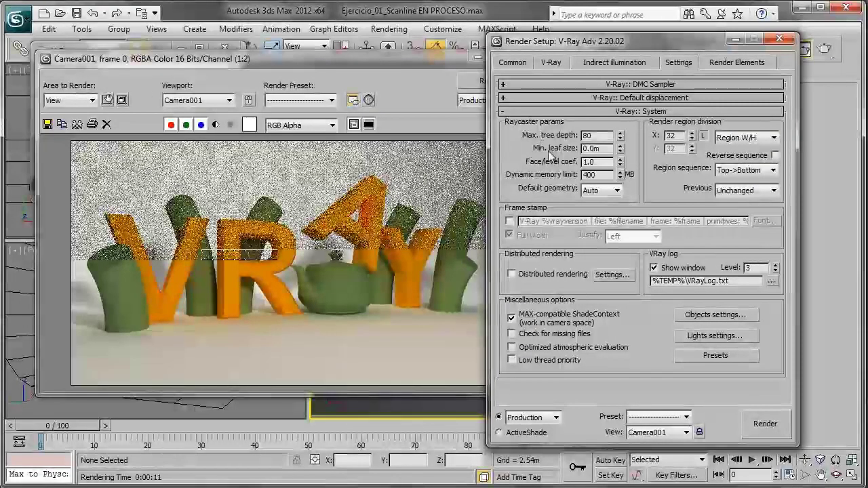
Step: Move the rendered frame and V-Ray messages windows aside, then bring Render Setup's V-Ray System rollout forward
left_click_drag(423, 64, 487, 105)
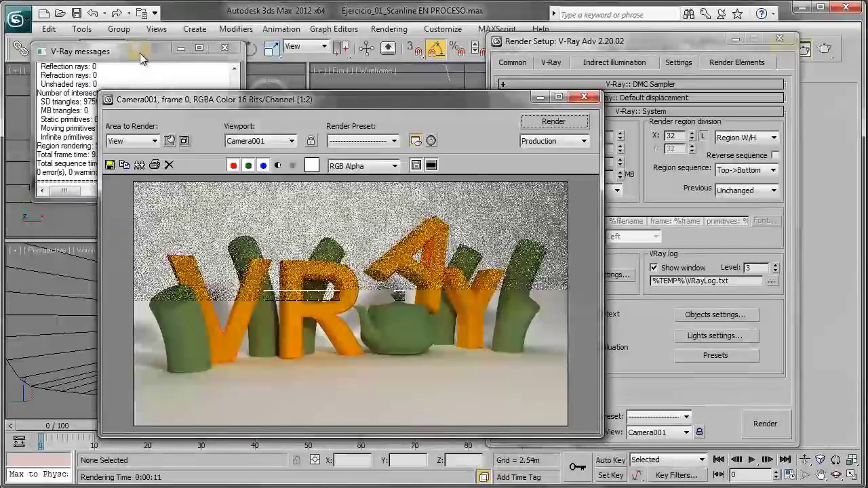
left_click(140, 53)
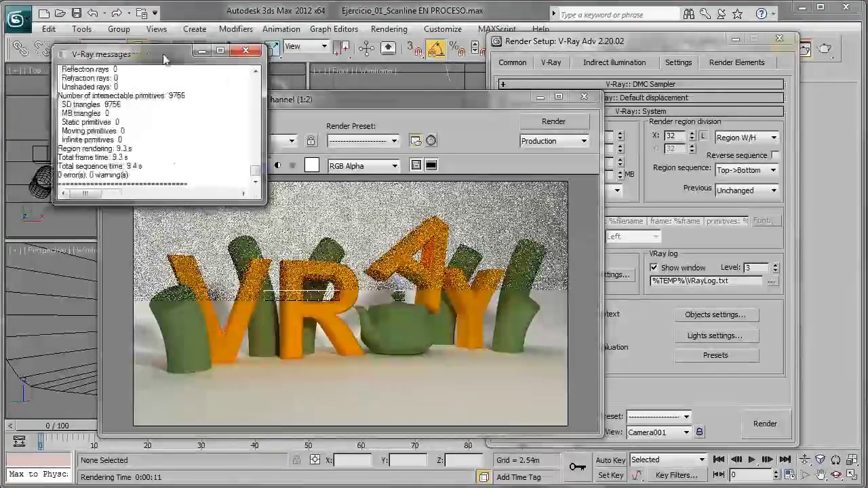
left_click_drag(162, 57, 252, 64)
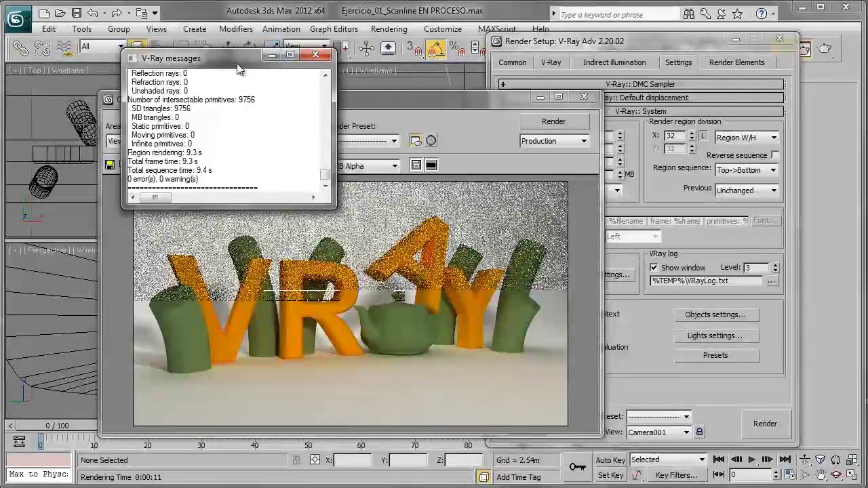
left_click_drag(236, 63, 201, 81)
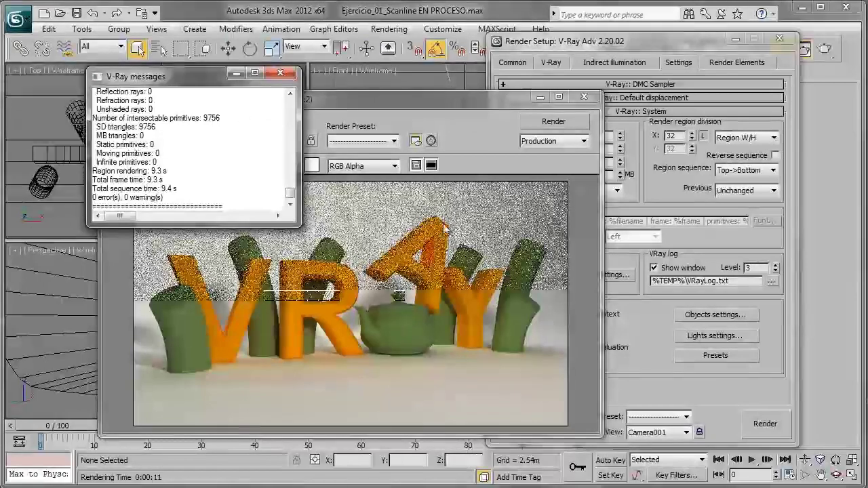
left_click(663, 193)
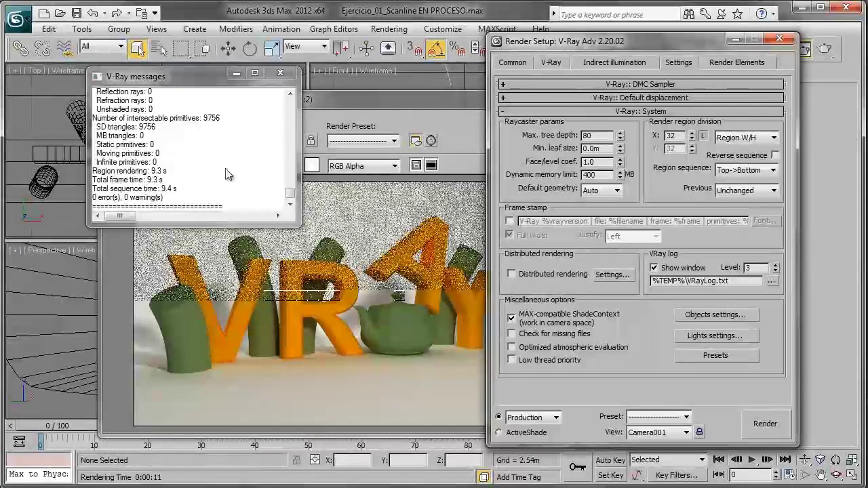
Step: Untick VRay log Show window, close V-Ray messages, and cancel a test render of Camera001
left_click(660, 272)
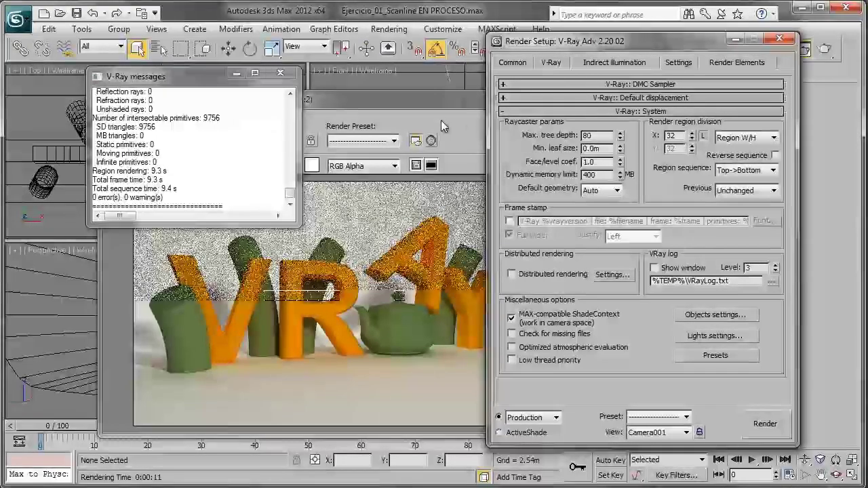
left_click(280, 72)
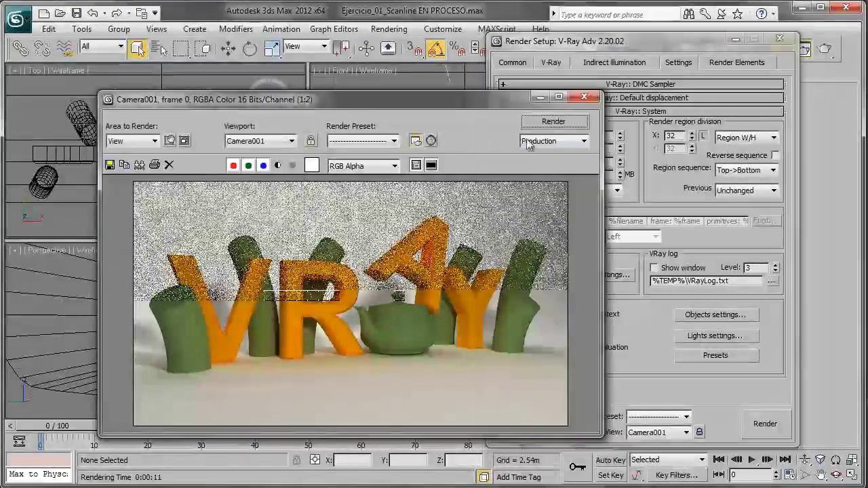
left_click(542, 129)
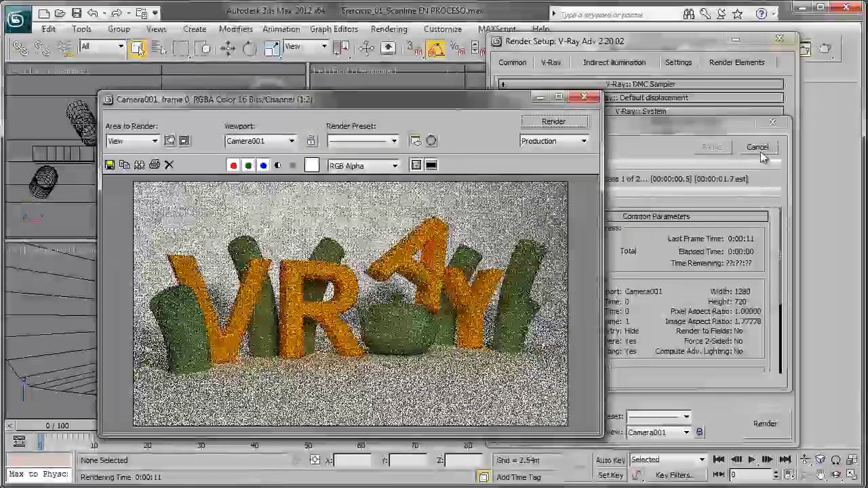
left_click(757, 146)
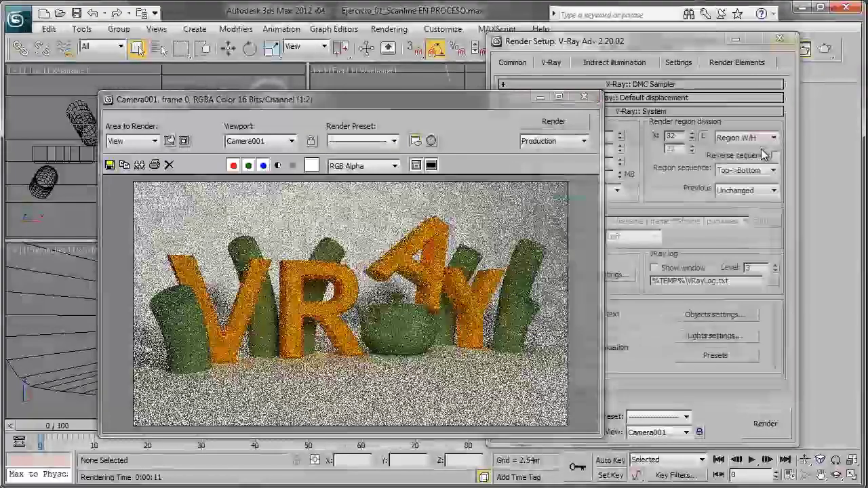
left_click(707, 396)
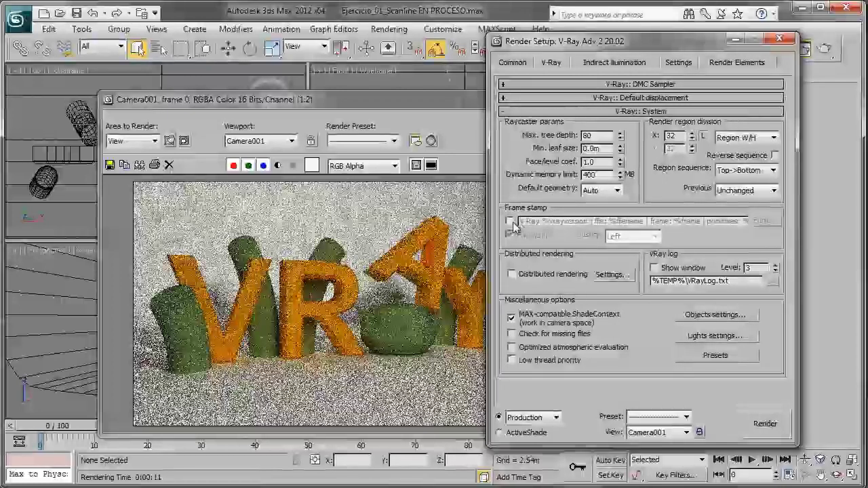
Step: Enable Frame stamp in V-Ray System and render Camera001 with the full-width stamp bar
left_click(511, 223)
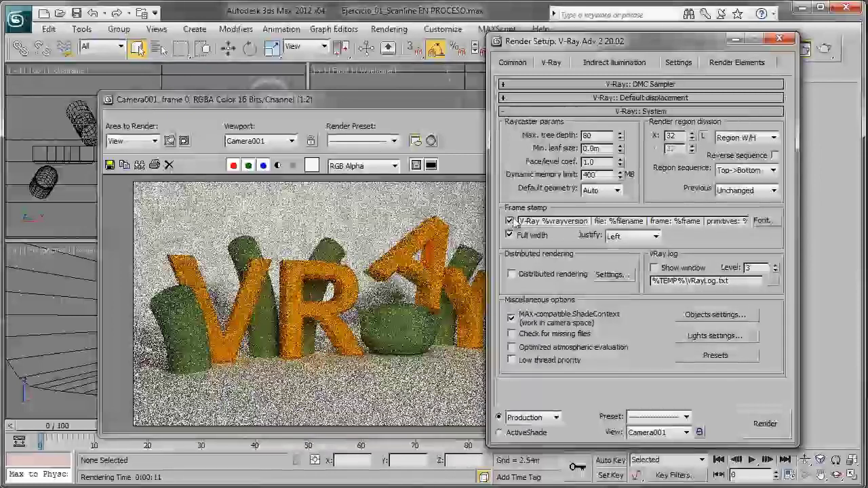
left_click(765, 424)
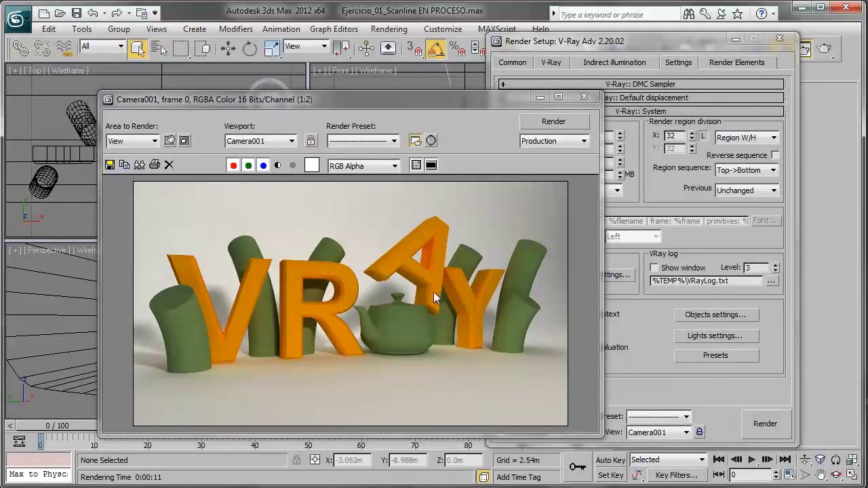
left_click(660, 186)
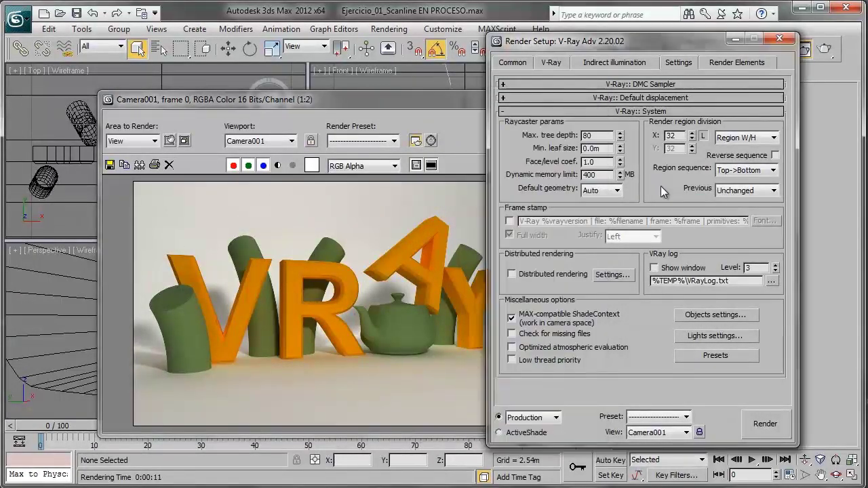
left_click(510, 221)
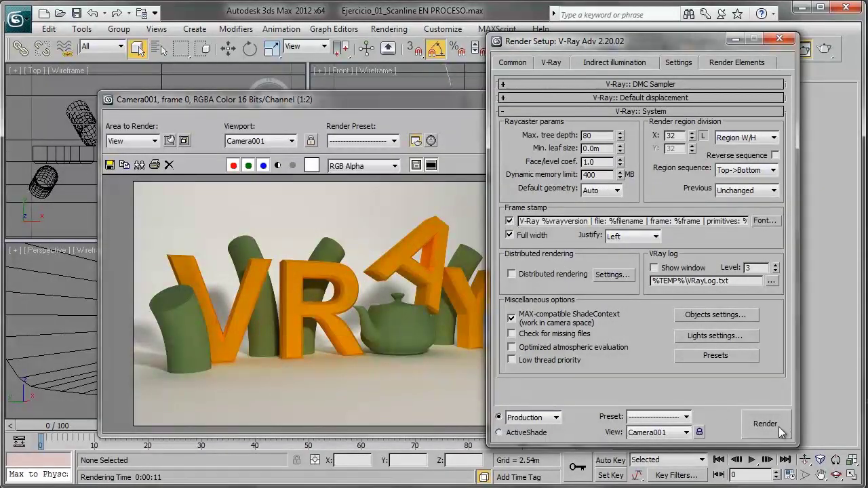
left_click(765, 424)
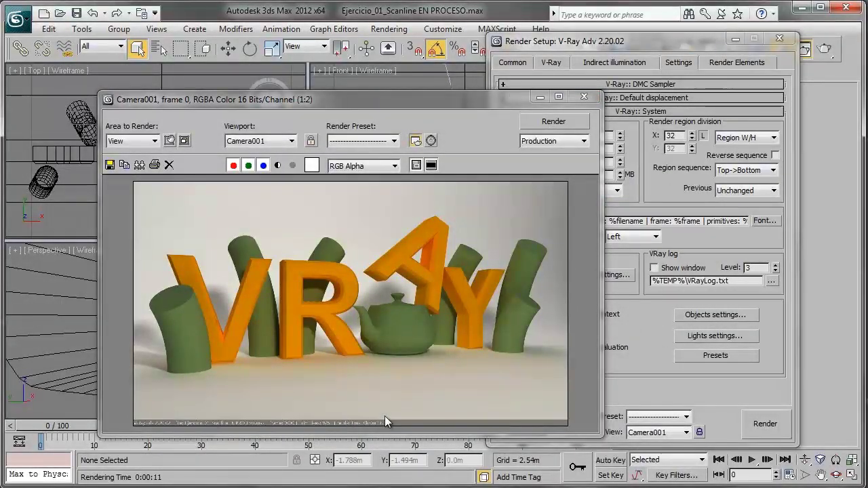
Step: Zoom and pan along the stamp bar to read version, file, frame and render time, then close the frame buffer
scroll(251, 380, "up", 1)
middle_click_drag(242, 382, 418, 237)
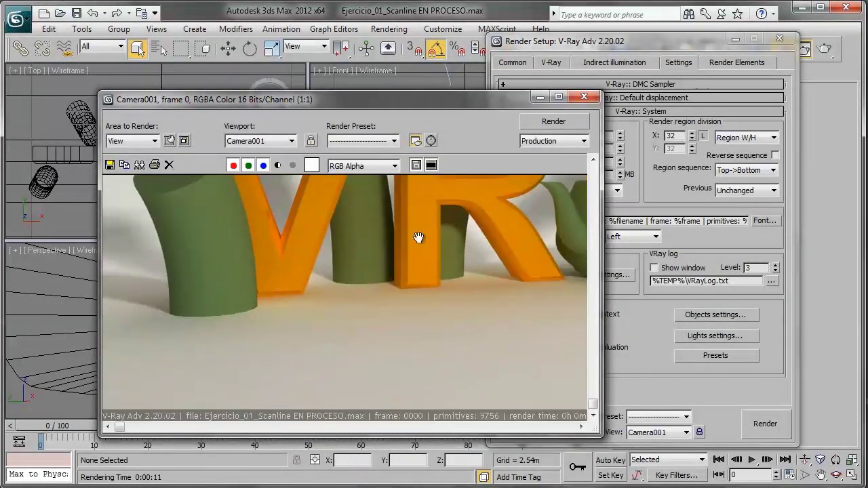
scroll(287, 325, "up", 1)
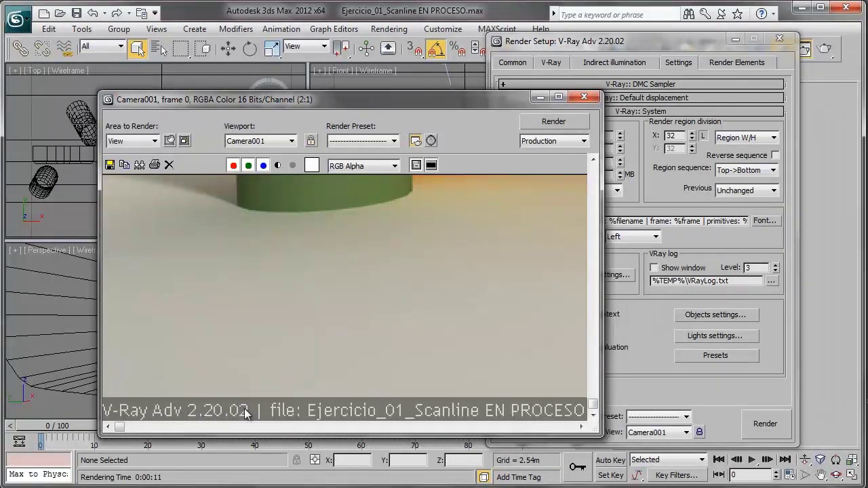
middle_click_drag(387, 359, 164, 415)
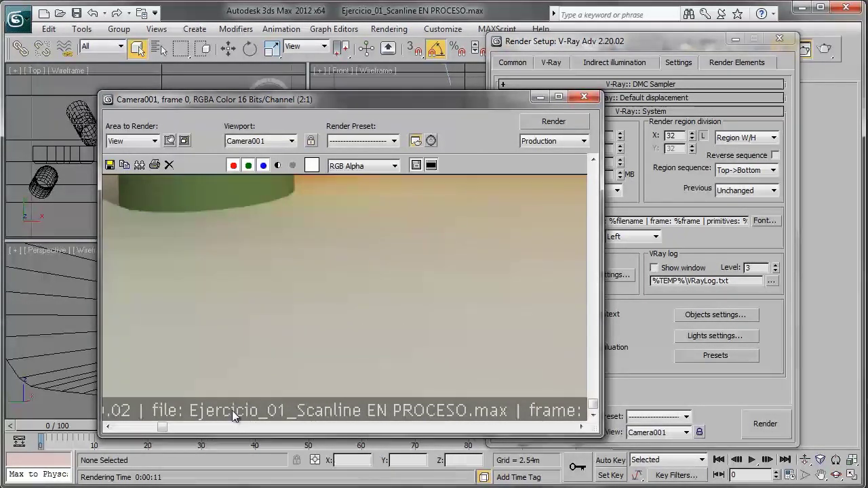
mouse_move(454, 375)
middle_mouse_down()
mouse_move(244, 360)
mouse_move(164, 364)
middle_mouse_up()
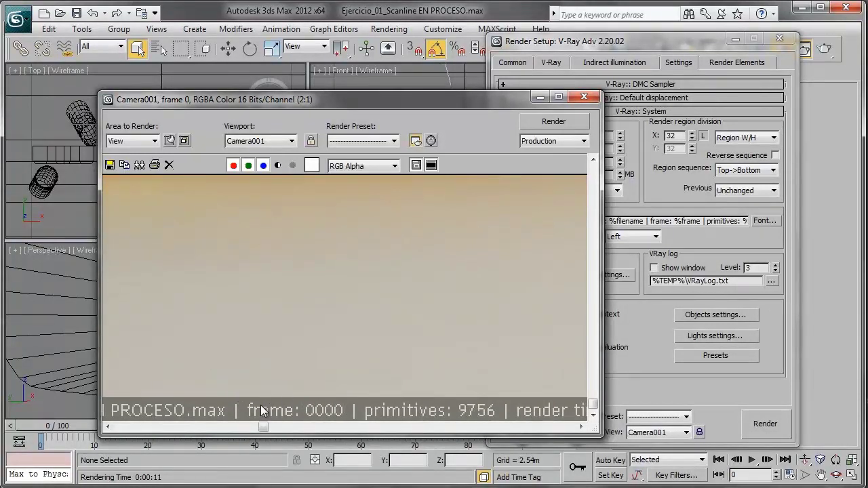
left_click_drag(408, 107, 512, 79)
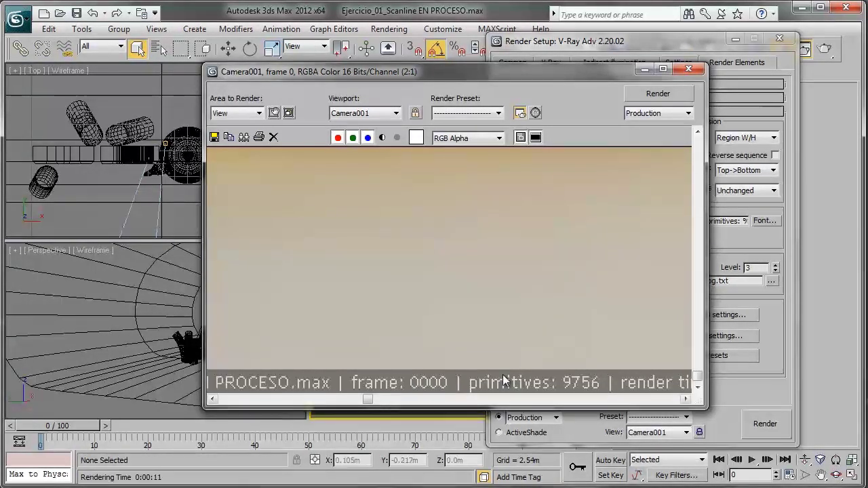
middle_click_drag(564, 299, 418, 278)
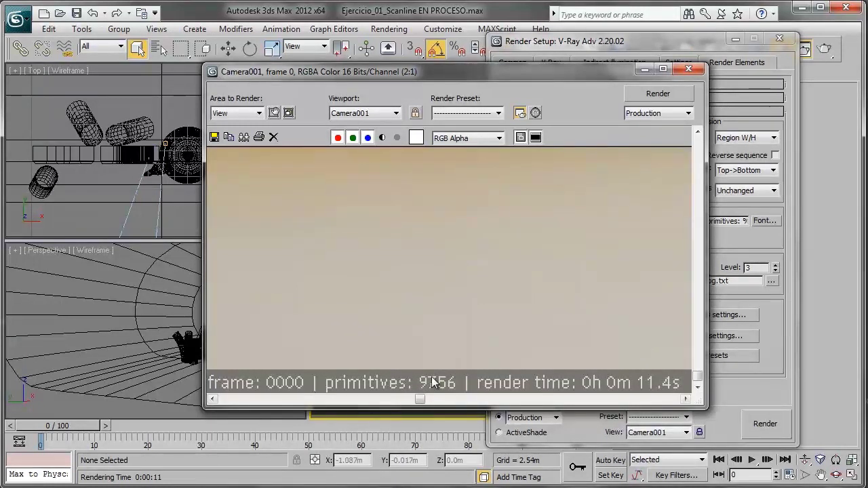
mouse_move(590, 292)
middle_mouse_down()
mouse_move(423, 271)
mouse_move(377, 384)
middle_mouse_up()
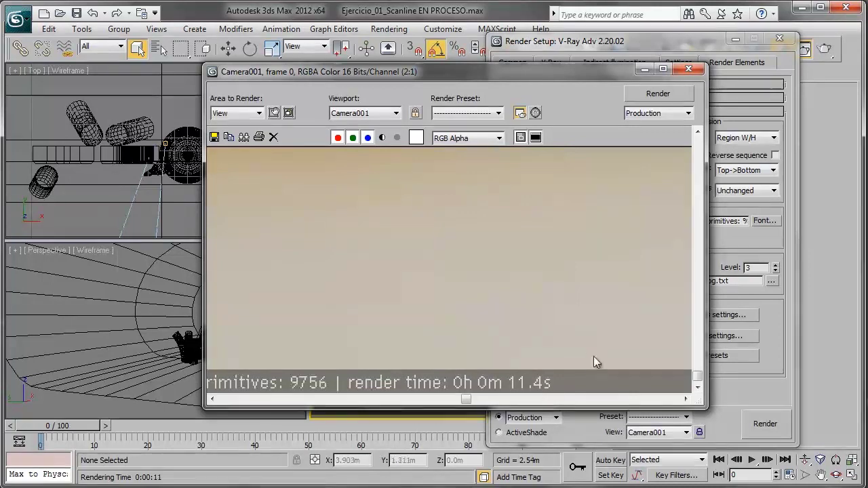
middle_click_drag(595, 358, 276, 330)
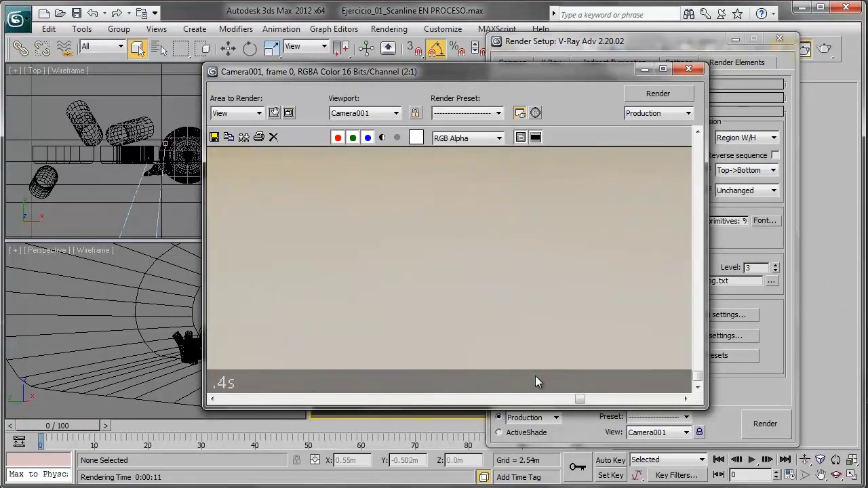
left_click(688, 69)
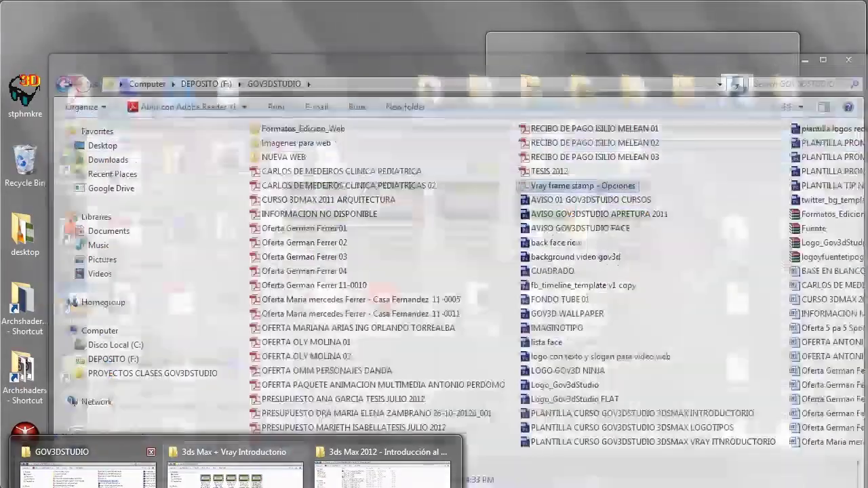
Step: Open the 'Vray frame stamp - Opciones' PDF in PROYECTOS CLASES GOV3DSTUDIO > 3ds Max 2012 - Introducción al VRAY
left_click(234, 475)
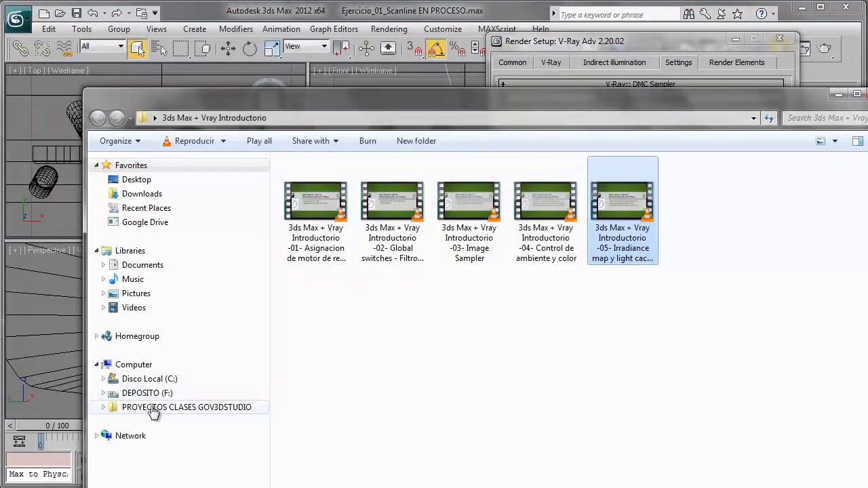
left_click(156, 408)
double_click(349, 198)
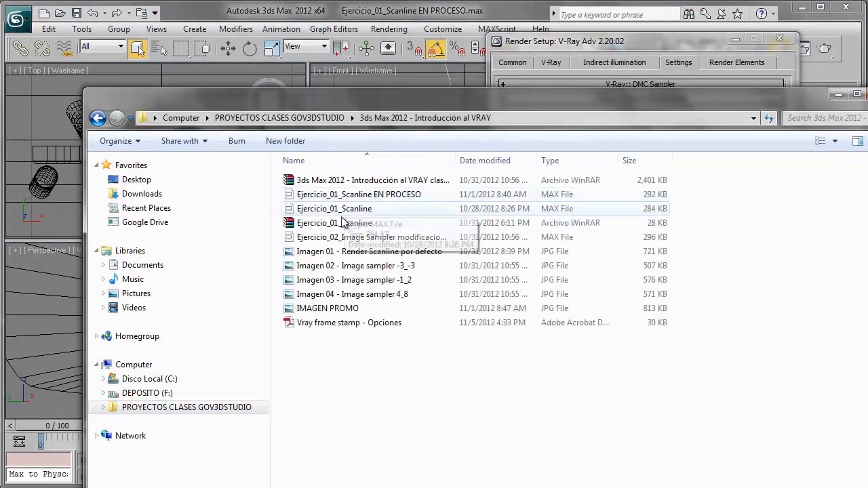
double_click(360, 324)
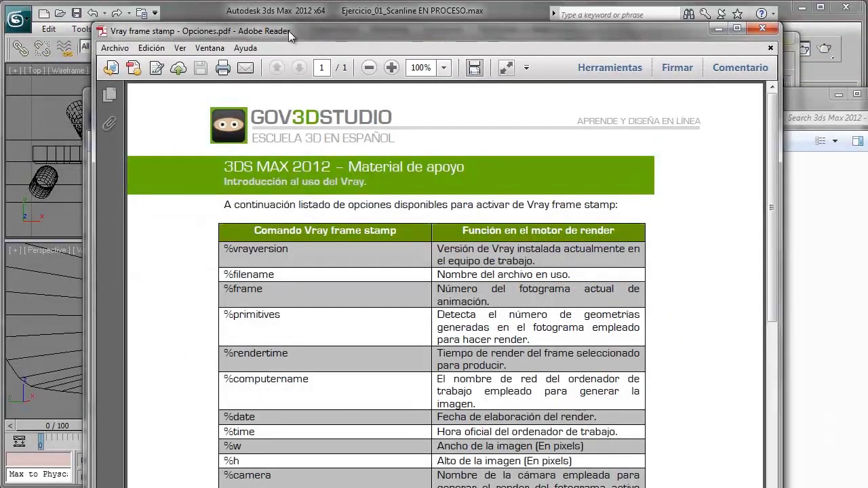
Step: Move the PDF window up, minimize Explorer, and shorten Reader to reveal 3ds Max's status bar
left_click_drag(289, 31, 272, 9)
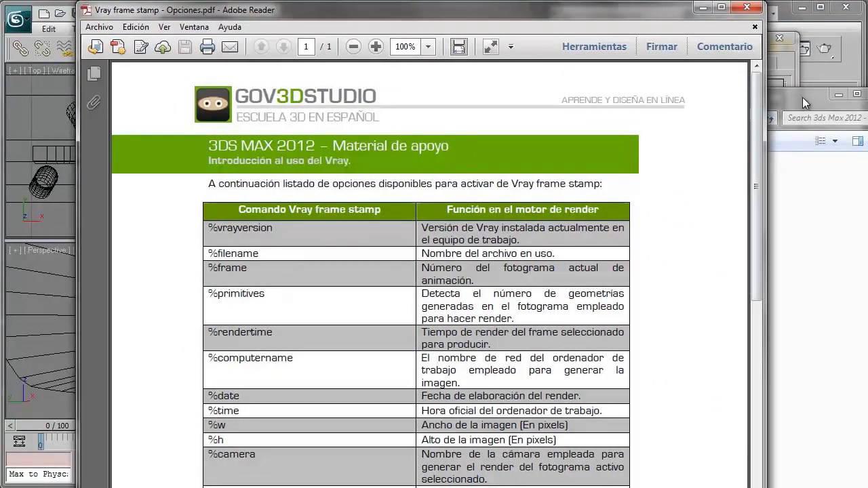
left_click(802, 97)
left_click(839, 94)
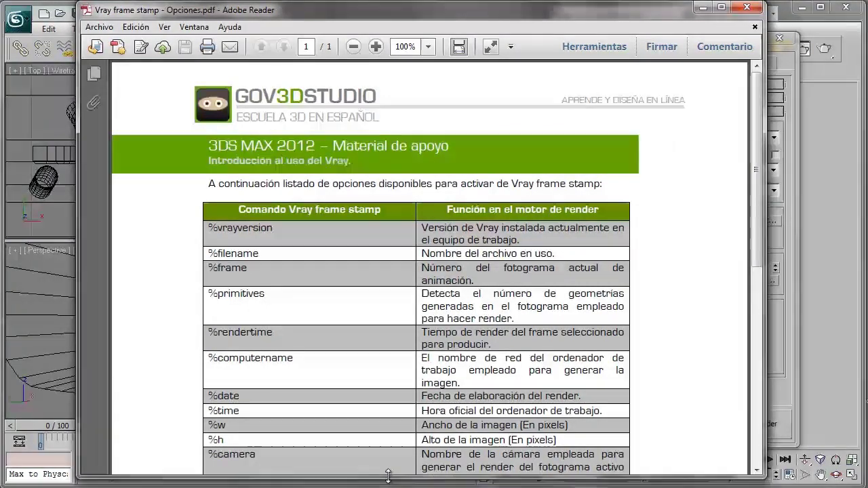
left_click_drag(420, 487, 421, 456)
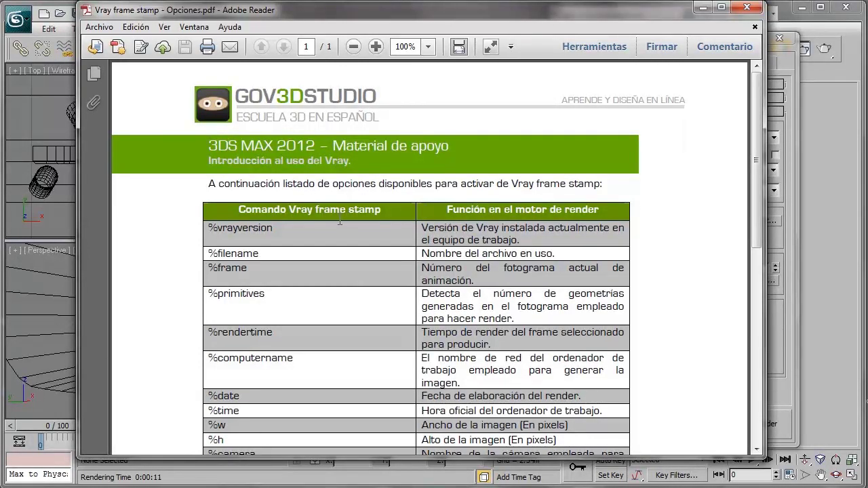
Step: Scroll through the stamp commands table: %vrayversion, %filename, %rendertime, %computername, %date, %camera, %ram
scroll(339, 221, "down", 1)
scroll(339, 221, "down", 1)
scroll(339, 221, "down", 3)
scroll(339, 221, "down", 2)
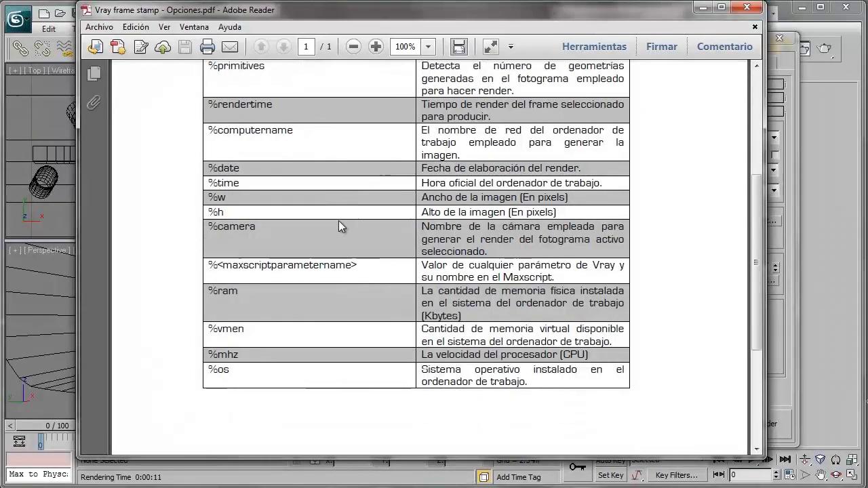
scroll(338, 220, "up", 4)
scroll(339, 221, "up", 2)
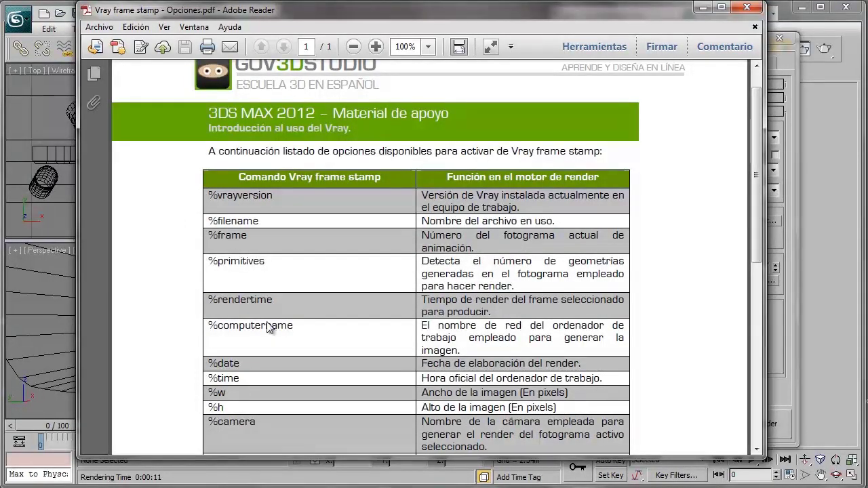
scroll(268, 327, "down", 1)
scroll(244, 376, "down", 1)
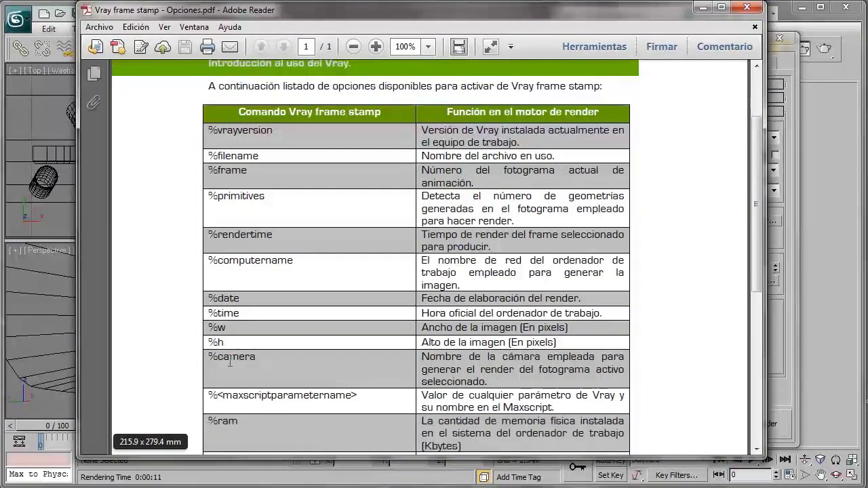
scroll(247, 369, "down", 1)
scroll(252, 359, "down", 1)
scroll(260, 347, "down", 1)
scroll(260, 343, "up", 3)
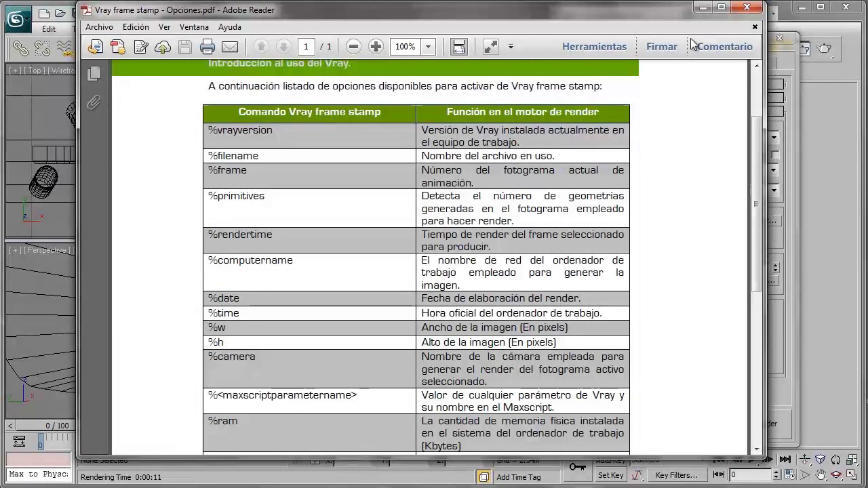
Step: Back in 3ds Max, append ' %date' after %rendertime in the V-Ray frame stamp text
left_click(699, 8)
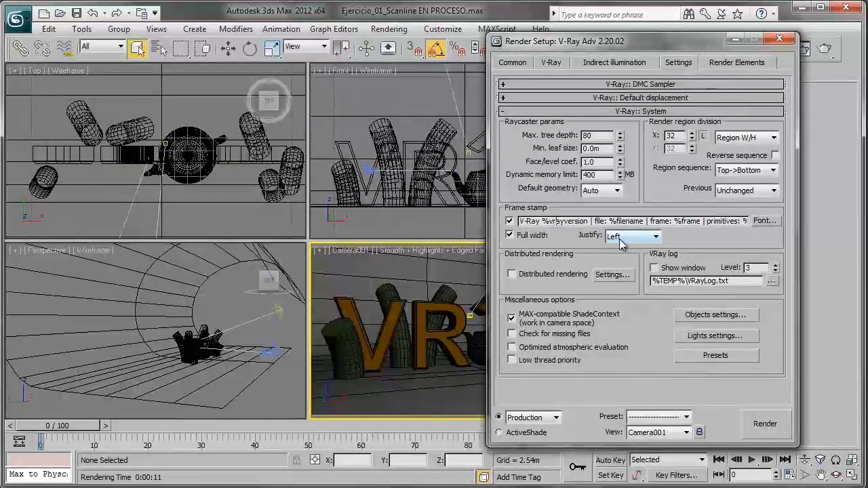
key("End")
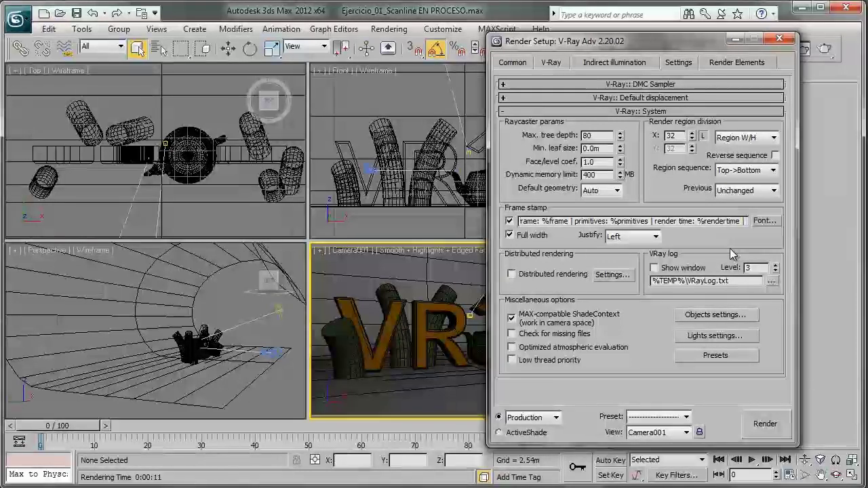
type("%")
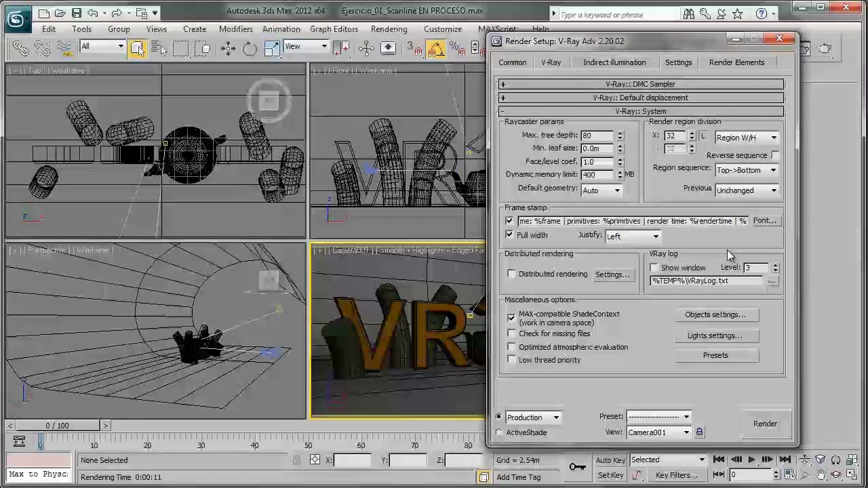
type("date")
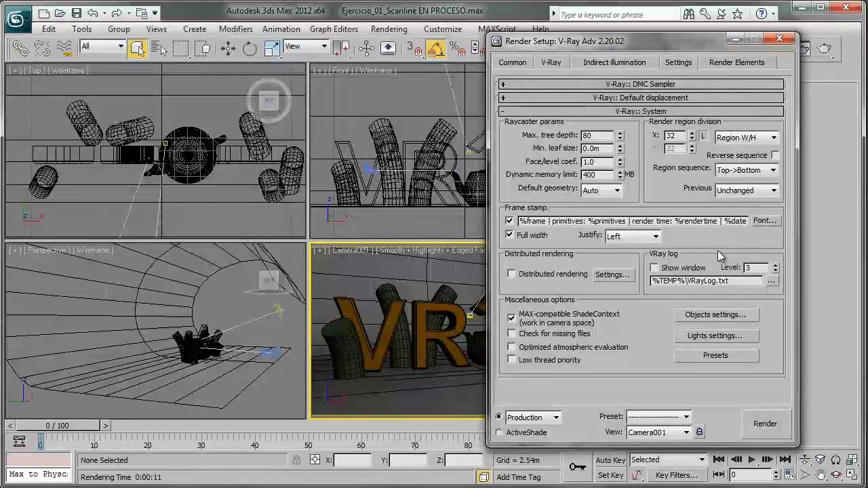
Step: Render Camera001 and zoom the frame buffer onto the stamp line showing date 11/5/2012
left_click(759, 427)
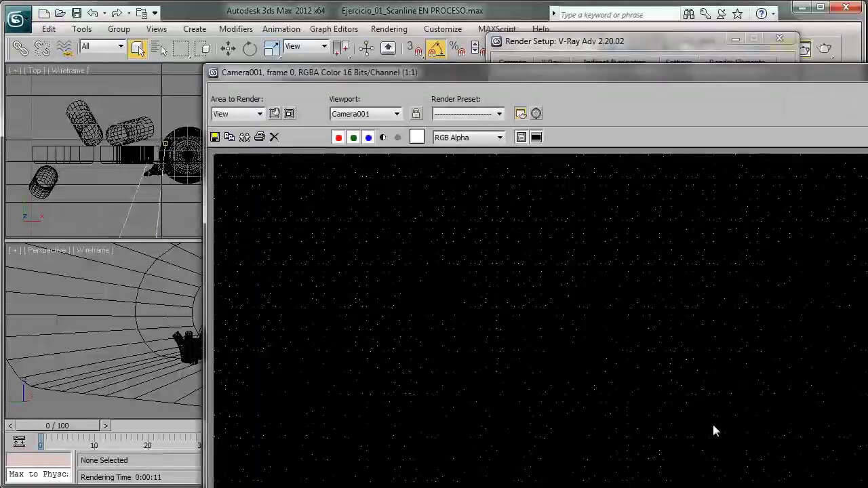
scroll(375, 239, "down", 1)
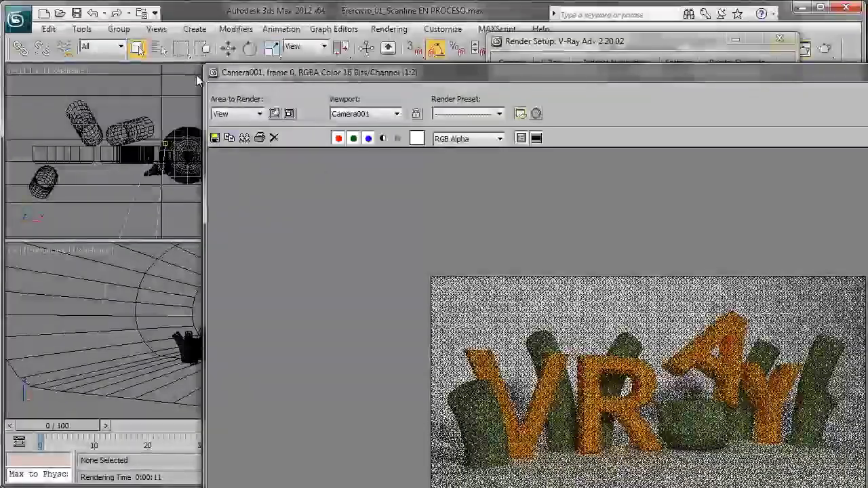
key("F9")
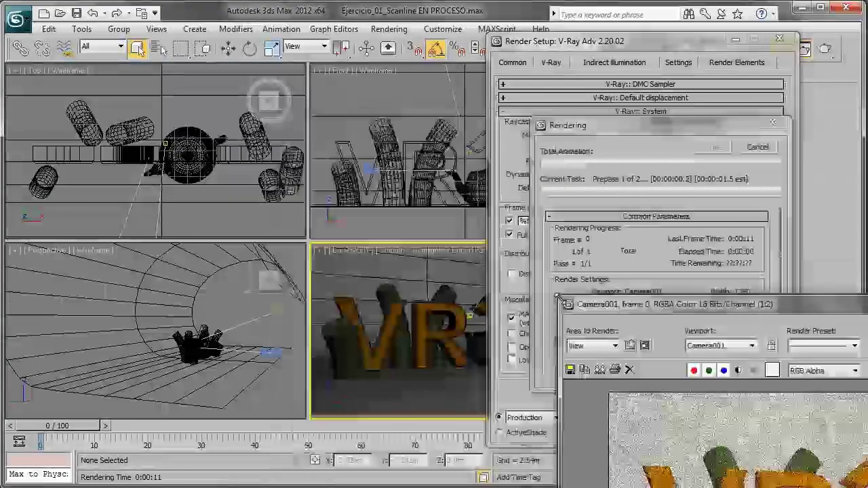
mouse_move(593, 413)
left_mouse_down()
mouse_move(598, 296)
mouse_move(135, 63)
left_mouse_up()
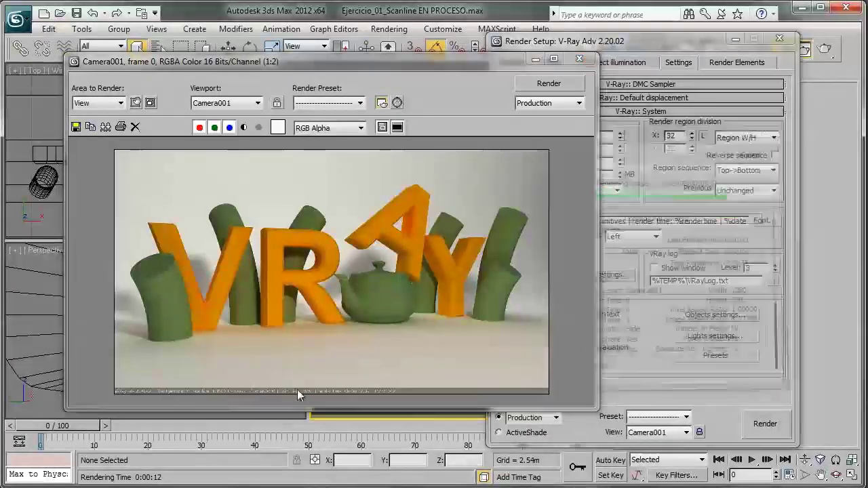
scroll(322, 382, "up", 2)
middle_click_drag(325, 381, 234, 231)
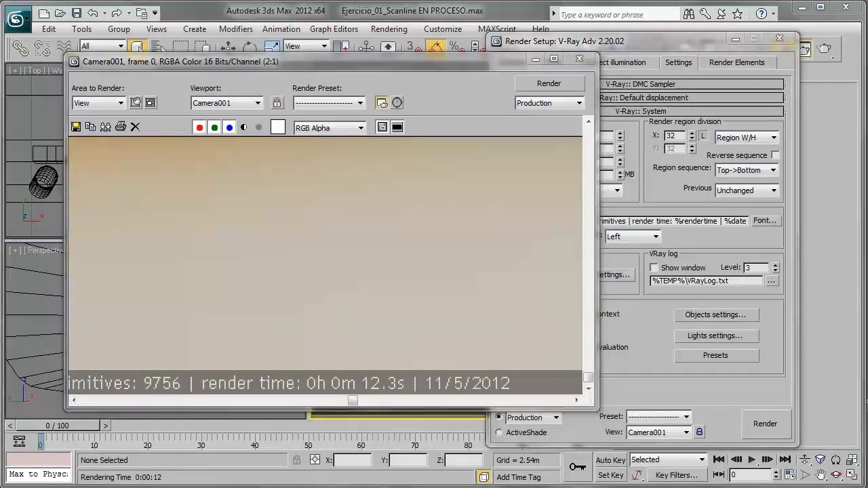
Step: Check the frame stamp PDF, zoom the render back out, and return to Render Setup
key("alt+Tab")
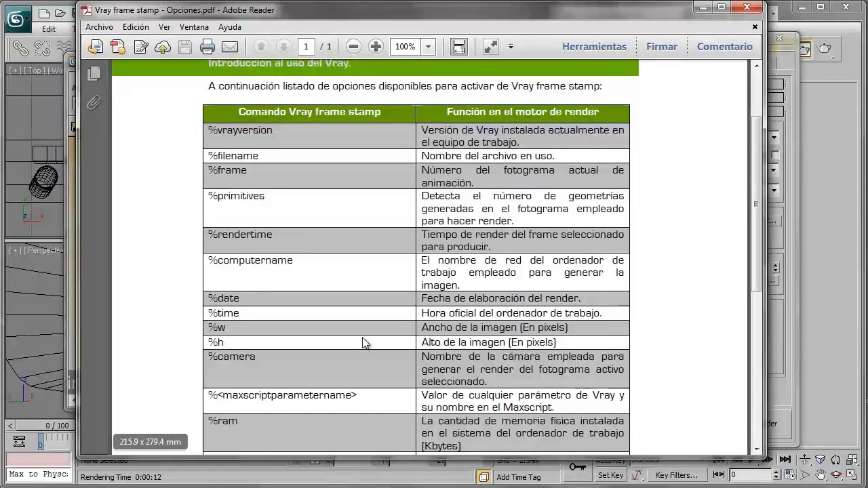
left_click(703, 7)
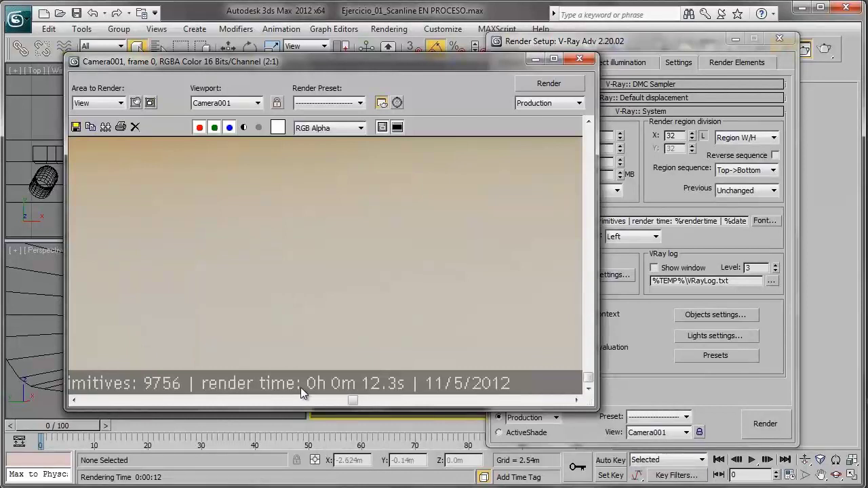
scroll(329, 371, "down", 1)
scroll(326, 368, "down", 1)
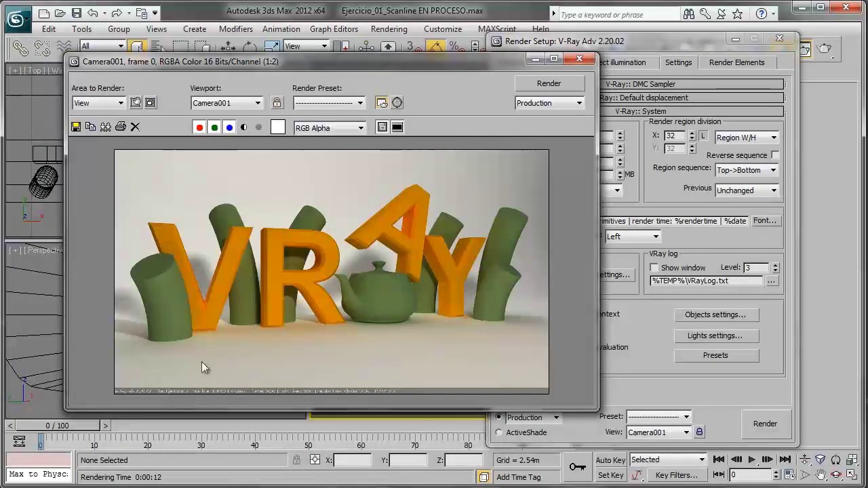
left_click(650, 324)
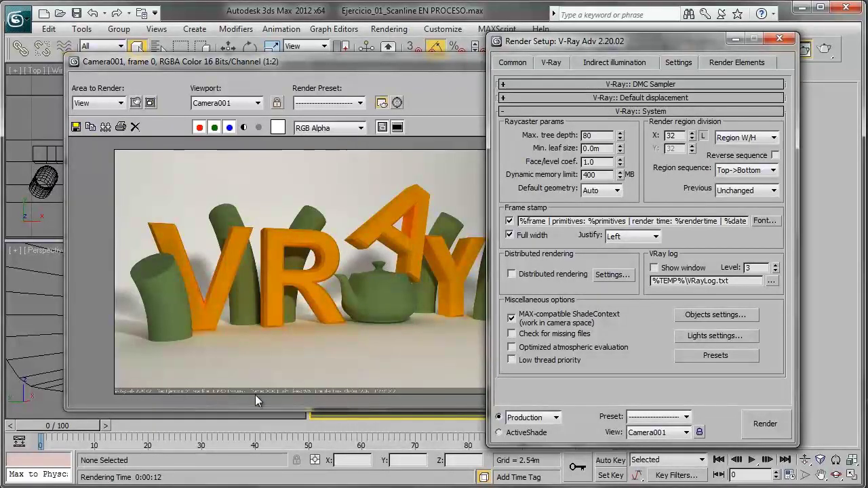
Step: Leave the stamp Justify option on Left and switch off Frame stamp in V-Ray System
left_click(622, 238)
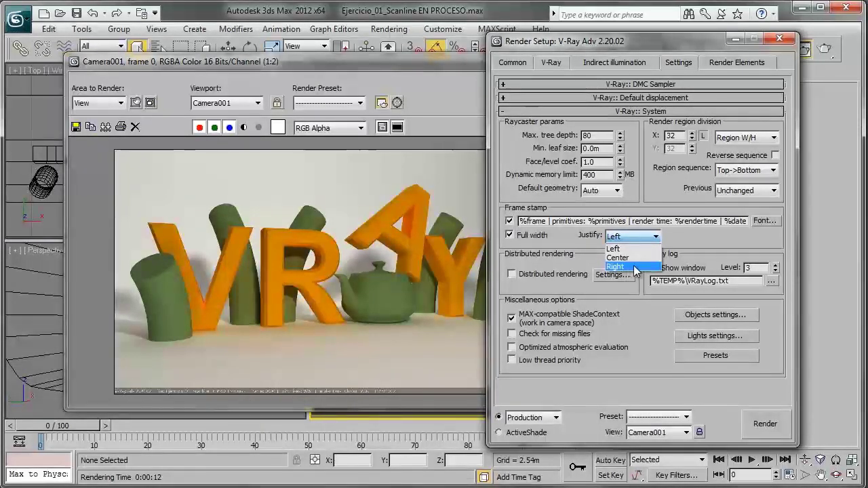
left_click(693, 245)
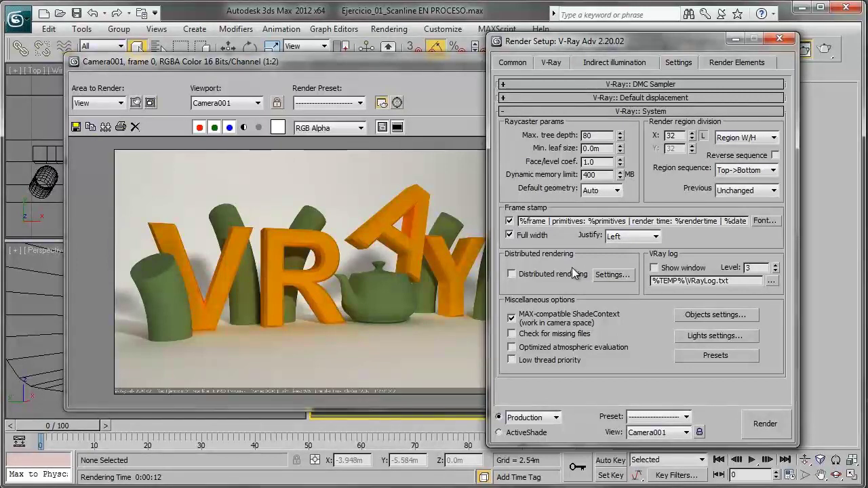
left_click(510, 221)
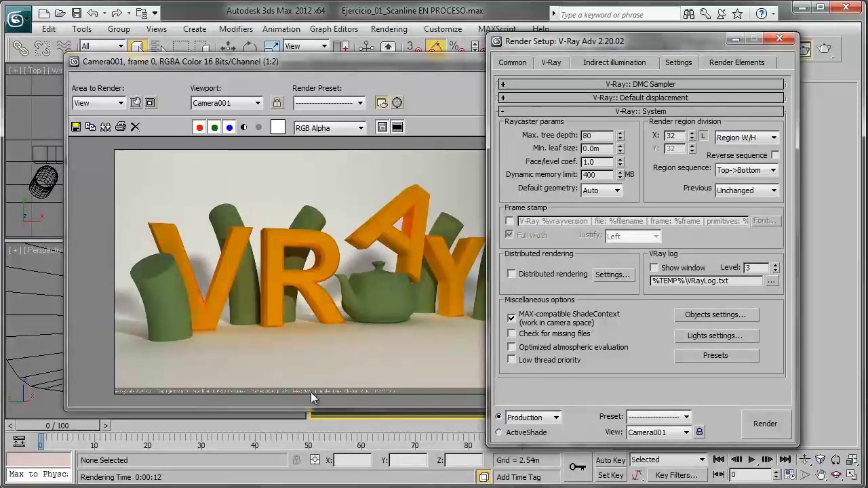